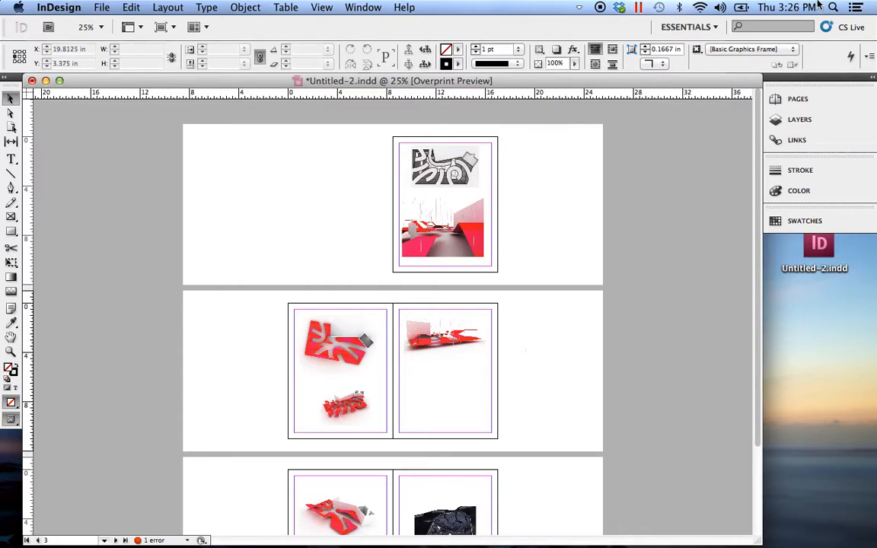
right_click(521, 386)
click(520, 362)
right_click(520, 361)
click(519, 358)
scroll(511, 346, down, 4)
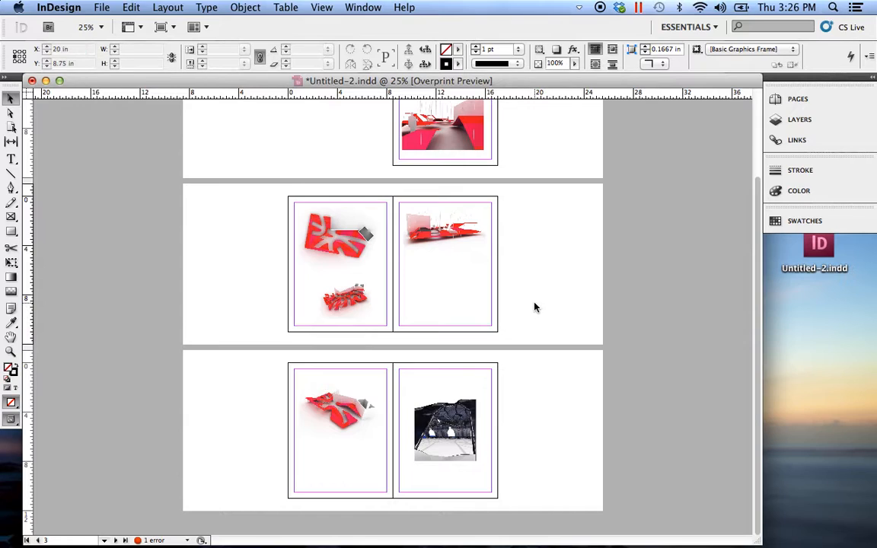
Step: Insert one page after page 3 of the document, based on A-Master
click(800, 101)
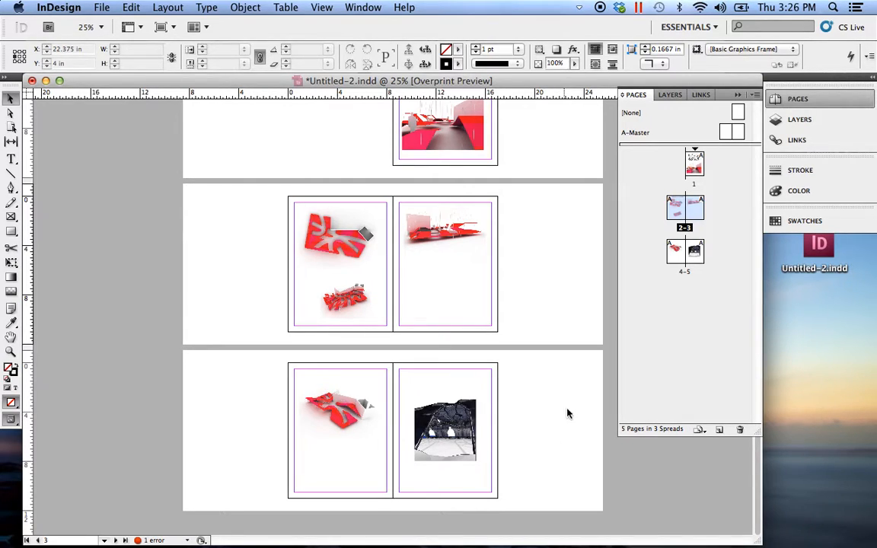
click(669, 370)
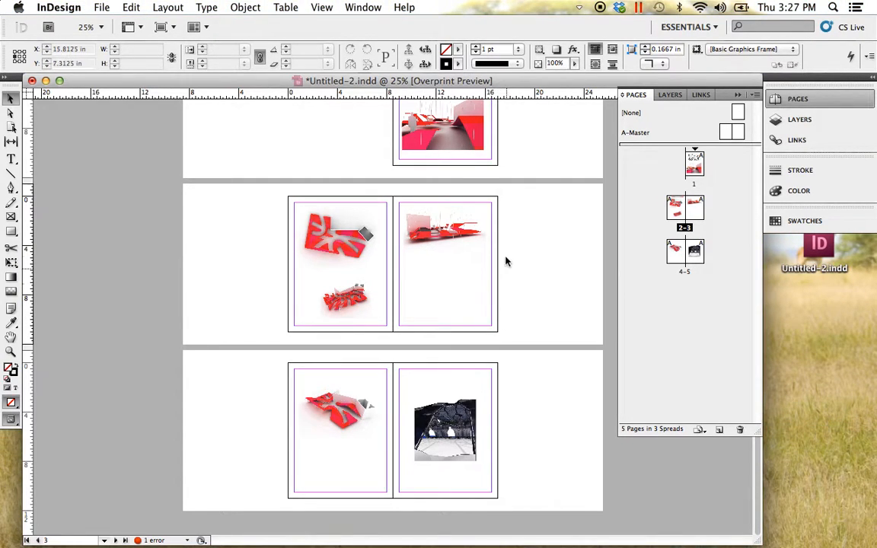
right_click(677, 328)
click(688, 331)
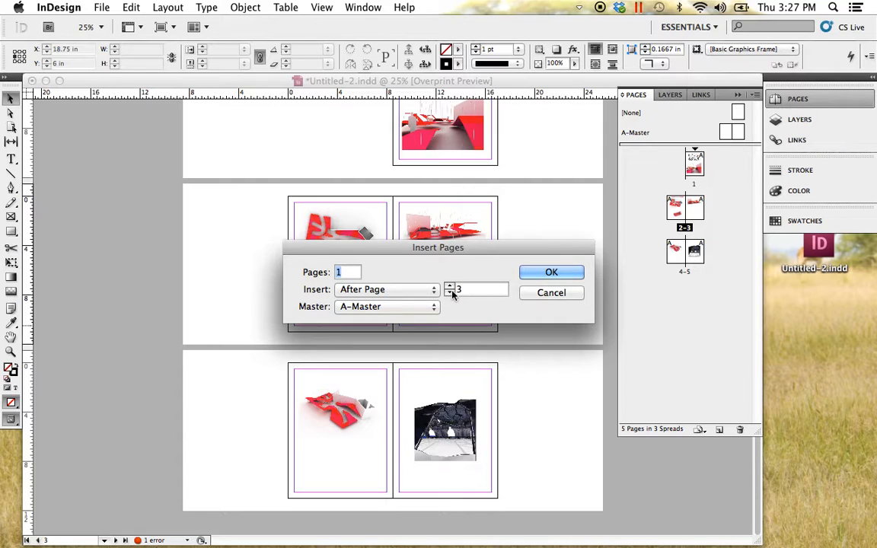
click(559, 272)
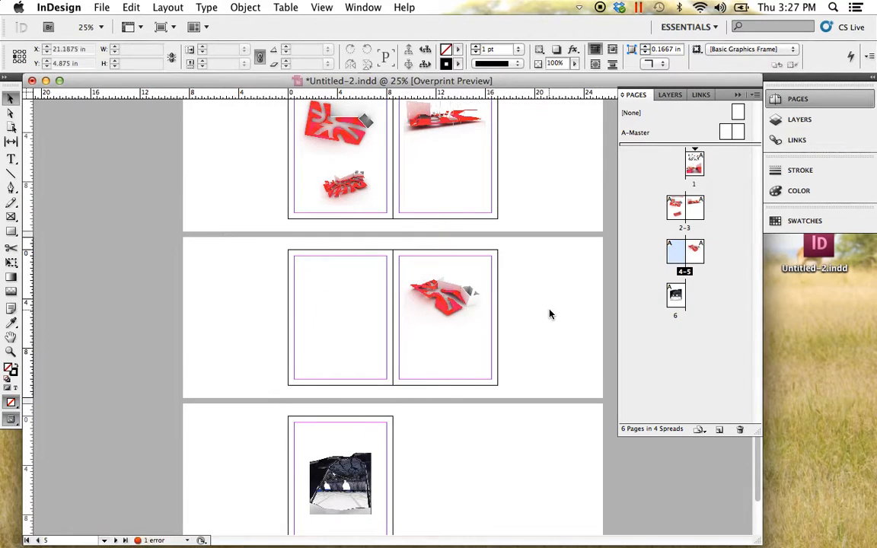
Step: Move page 6, which holds the dark image, to directly before page 2
scroll(551, 314, up, 5)
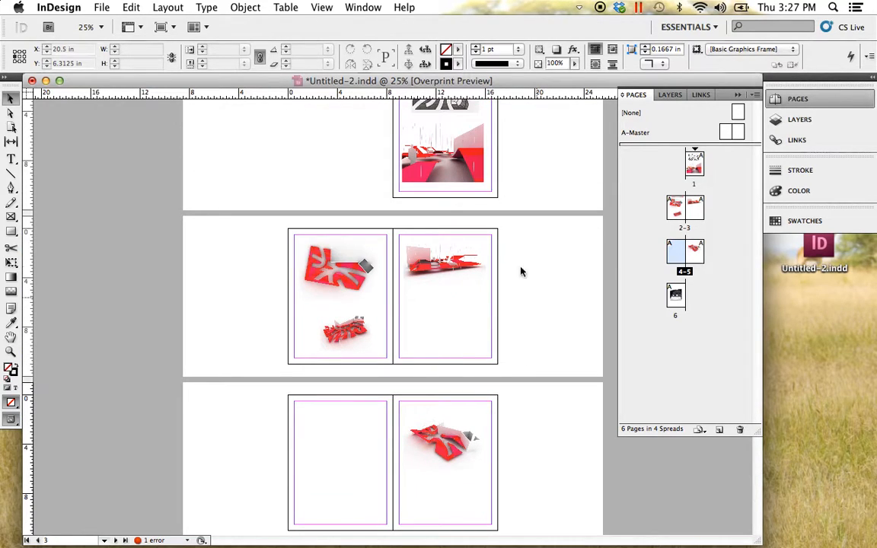
scroll(472, 305, down, 4)
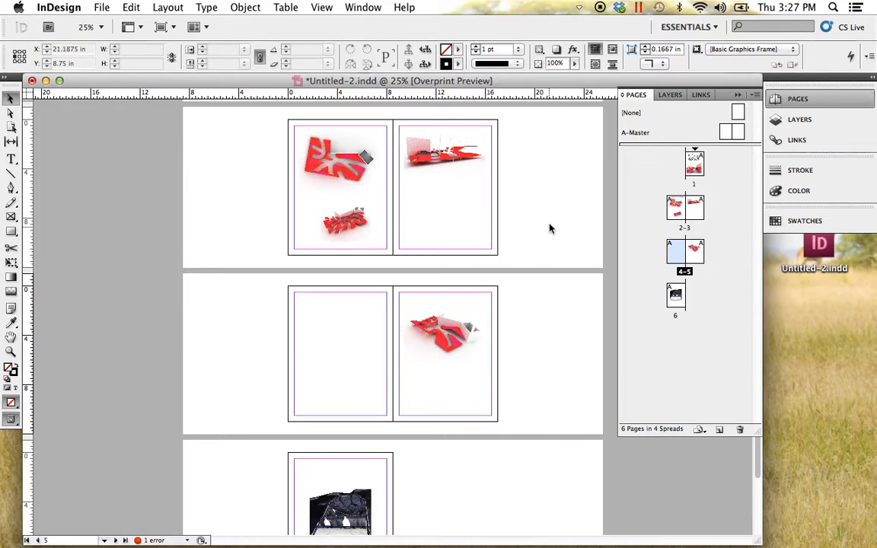
scroll(549, 224, up, 1)
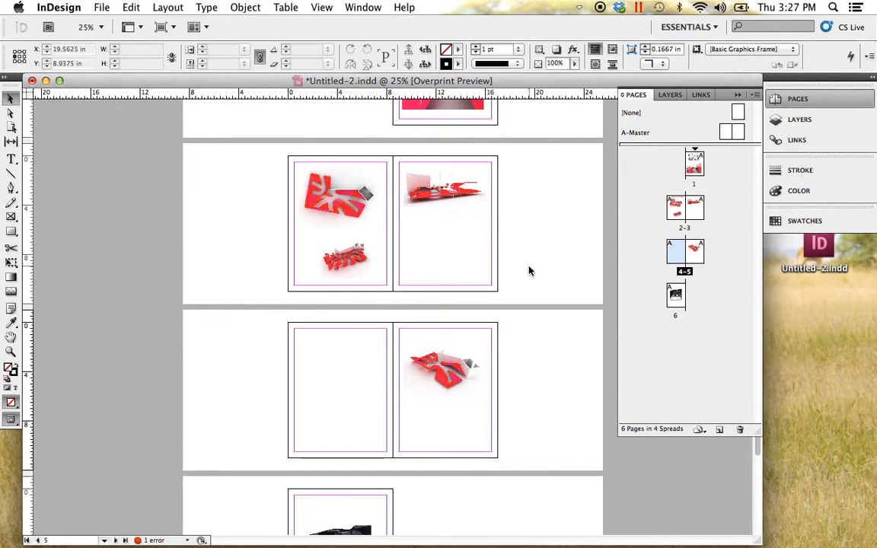
scroll(532, 266, up, 2)
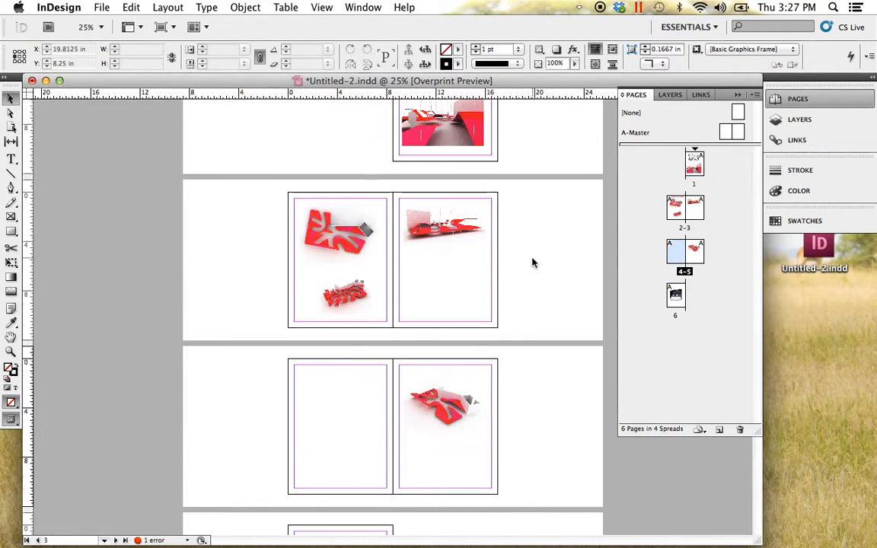
scroll(532, 263, up, 2)
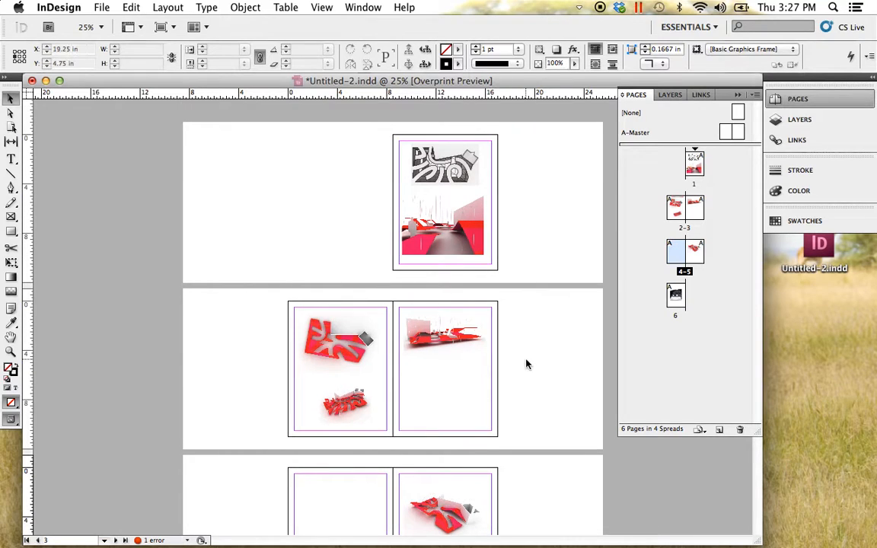
scroll(526, 364, down, 2)
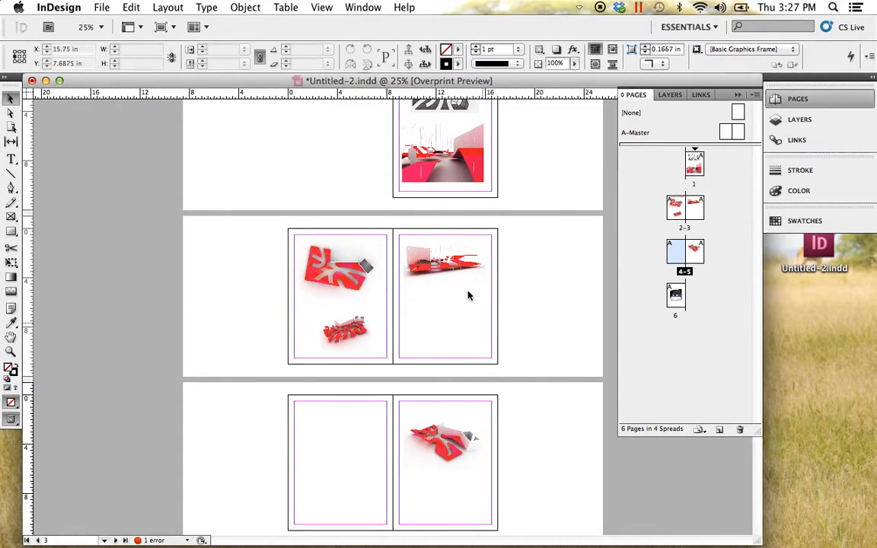
click(672, 340)
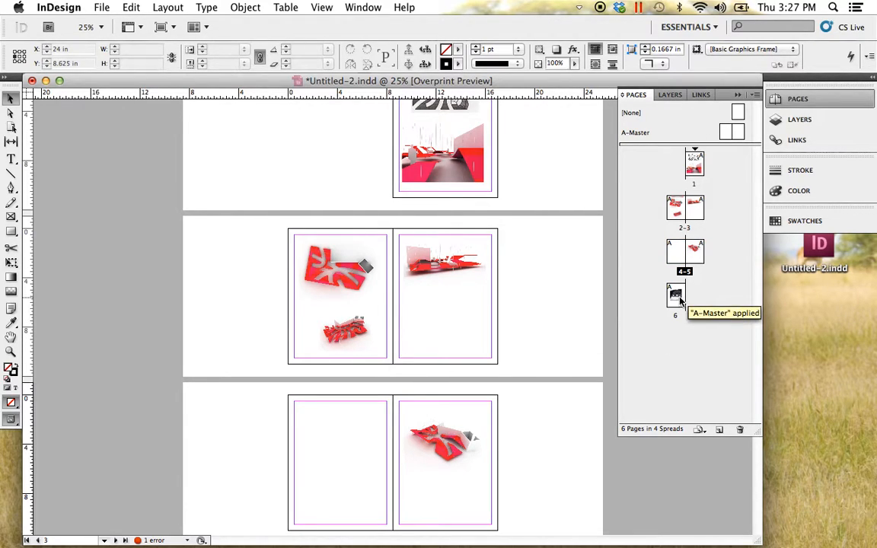
scroll(521, 341, down, 3)
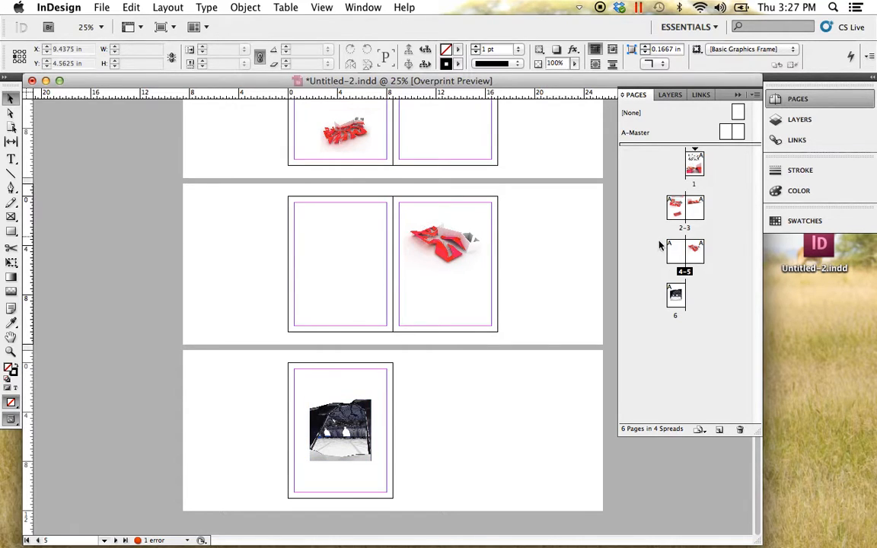
drag(674, 295, 661, 211)
scroll(463, 267, up, 4)
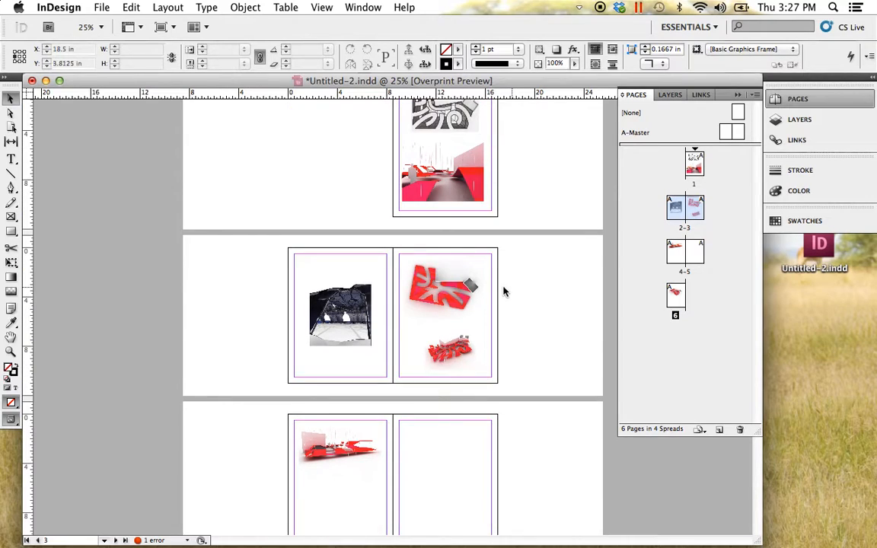
Step: Move the blank page 5 to the end of the document, after page 6
scroll(430, 440, down, 3)
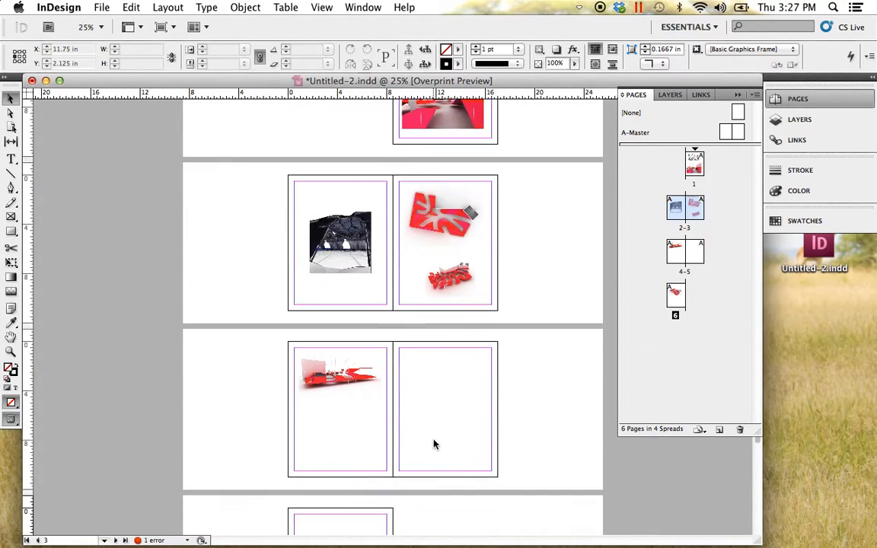
scroll(443, 305, down, 1)
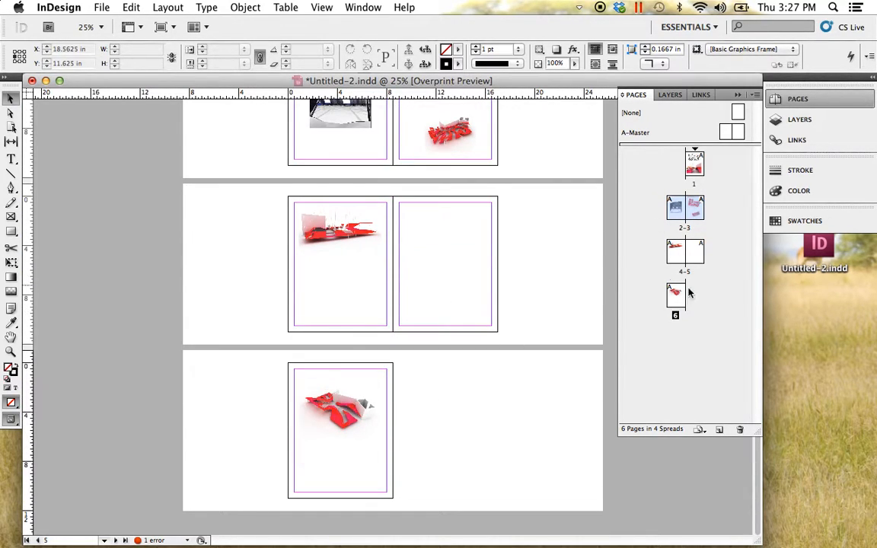
drag(695, 251, 687, 299)
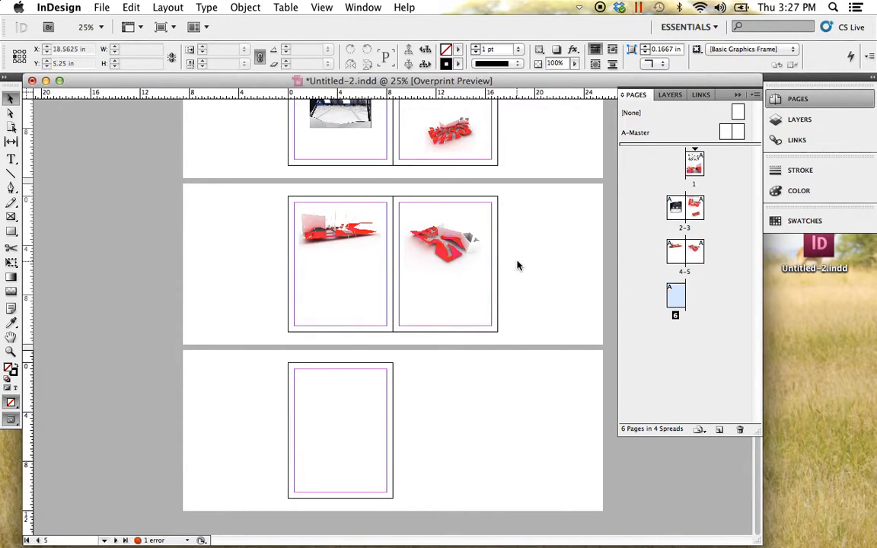
scroll(517, 267, up, 7)
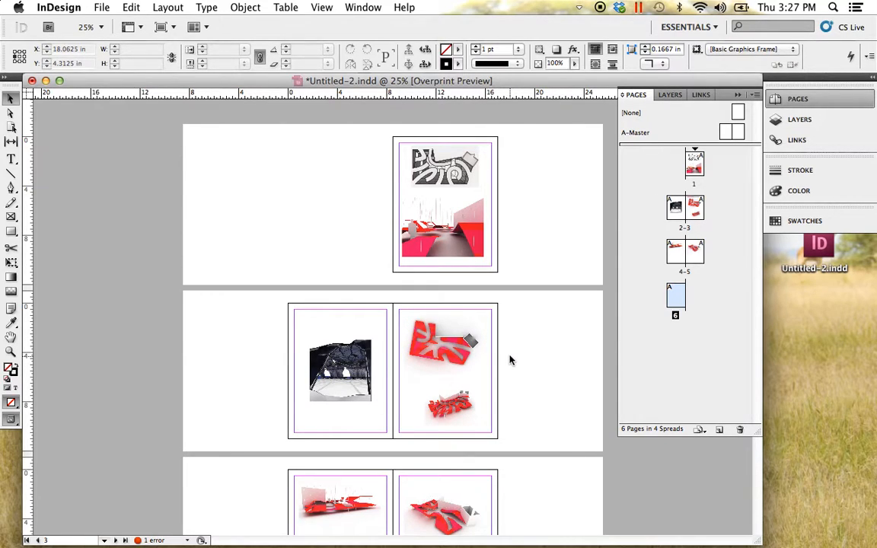
scroll(510, 362, down, 7)
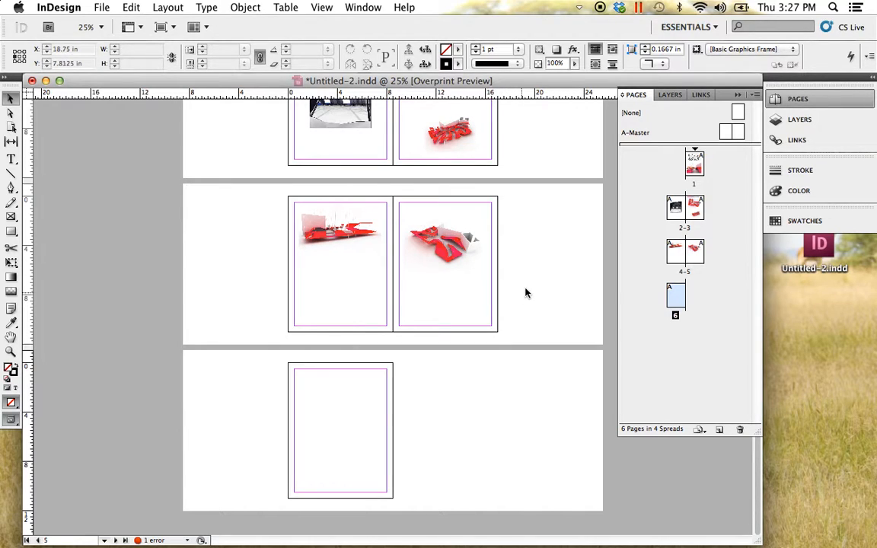
scroll(524, 290, up, 5)
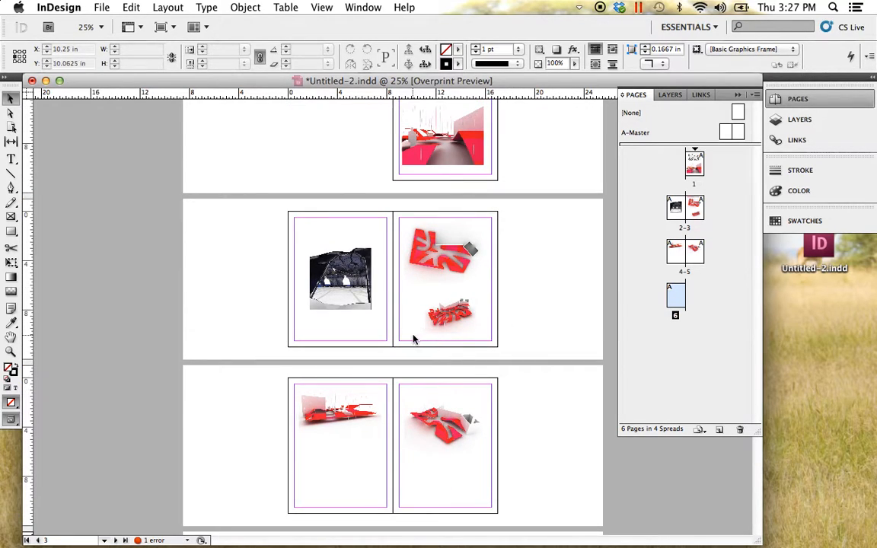
scroll(372, 300, up, 2)
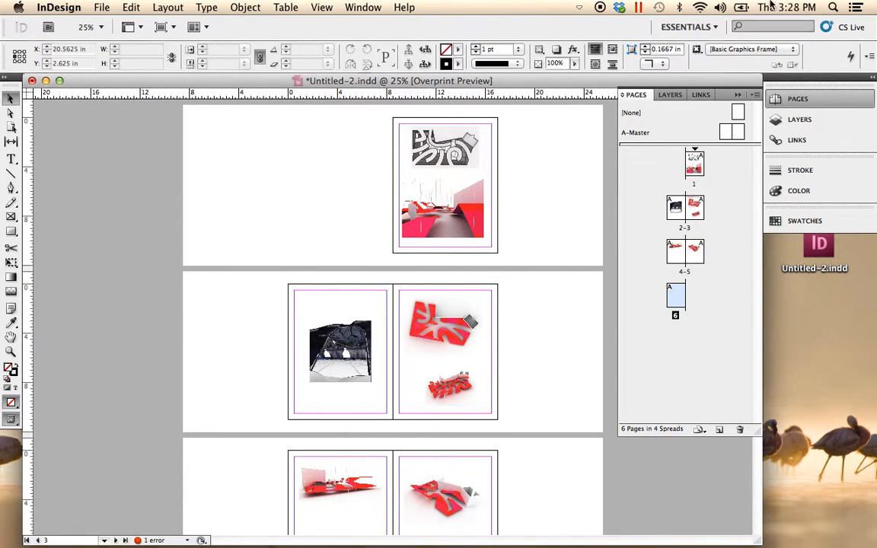
Step: Turn off Allow Document Pages to Shuffle for the document
click(754, 97)
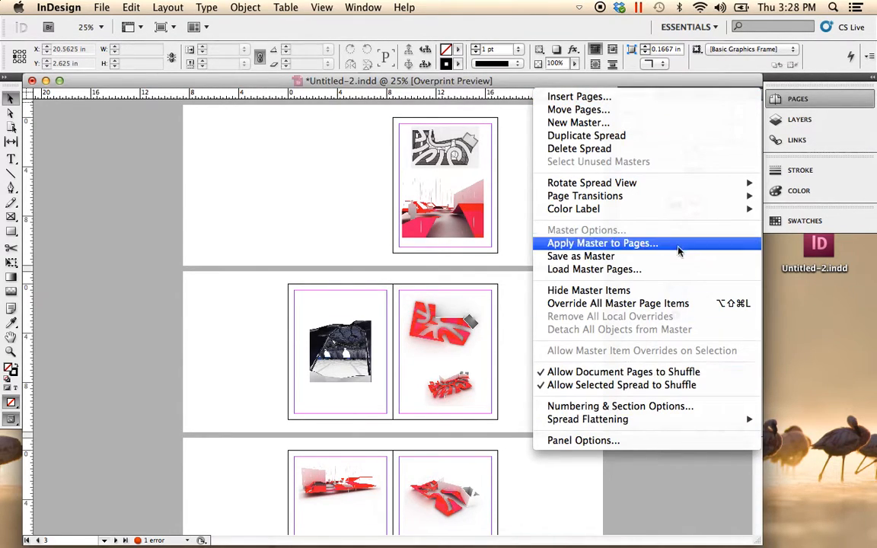
click(523, 358)
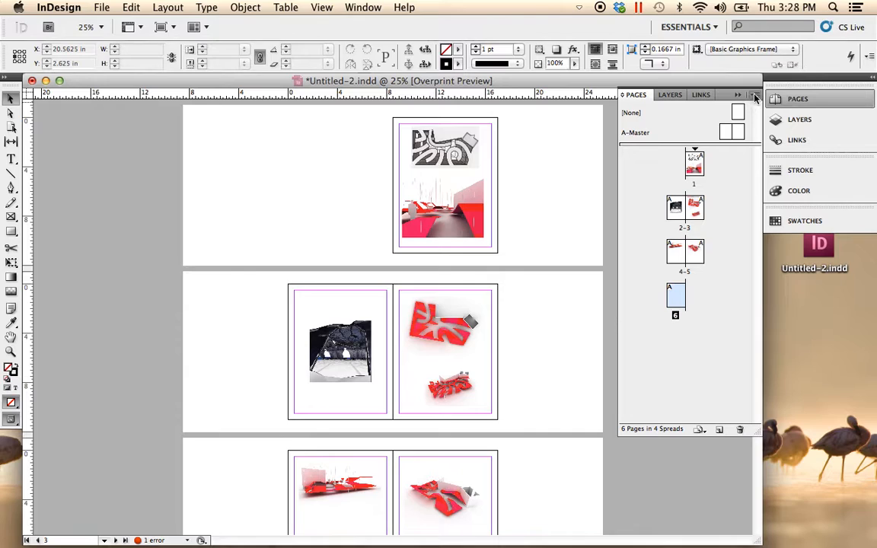
click(754, 97)
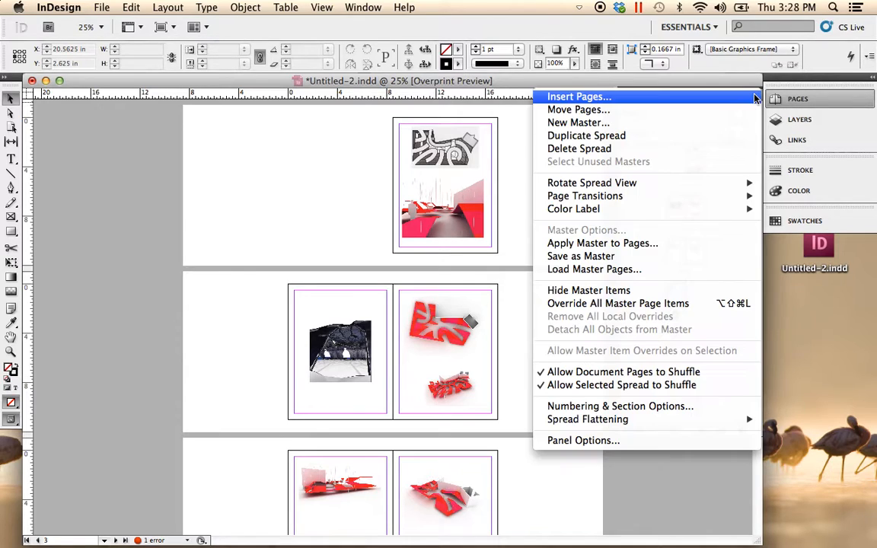
click(655, 372)
click(540, 349)
click(709, 305)
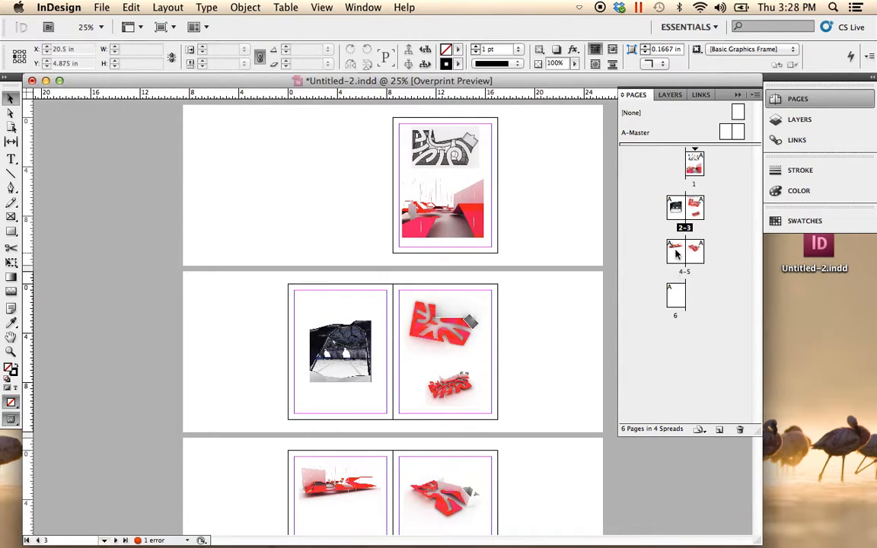
Step: Combine all pages into one six-page spread, with the blank page just before page 1, pages 2-3 ahead of it and pages 4-5 at the end
mouse_move(680, 302)
mouse_down()
mouse_move(657, 219)
mouse_move(660, 180)
mouse_move(670, 163)
mouse_move(683, 166)
mouse_up()
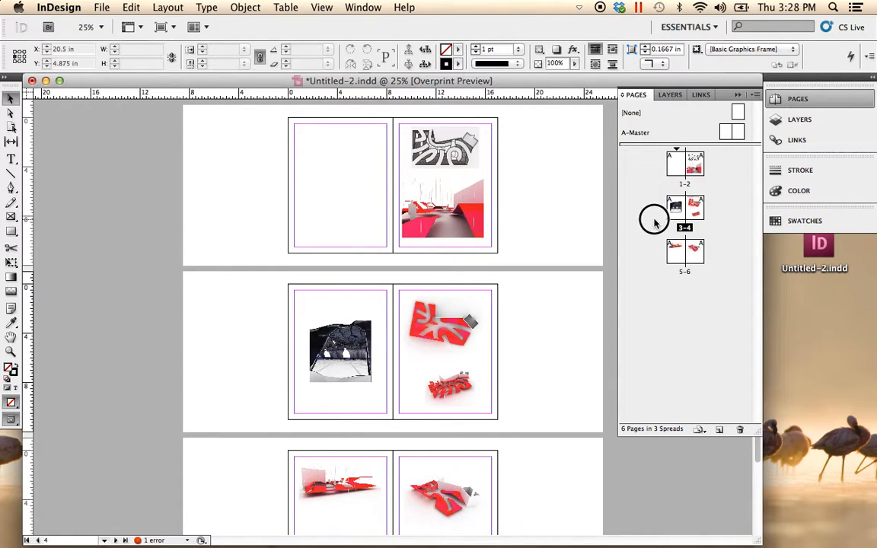
click(677, 217)
shift+click(691, 214)
drag(699, 206, 667, 167)
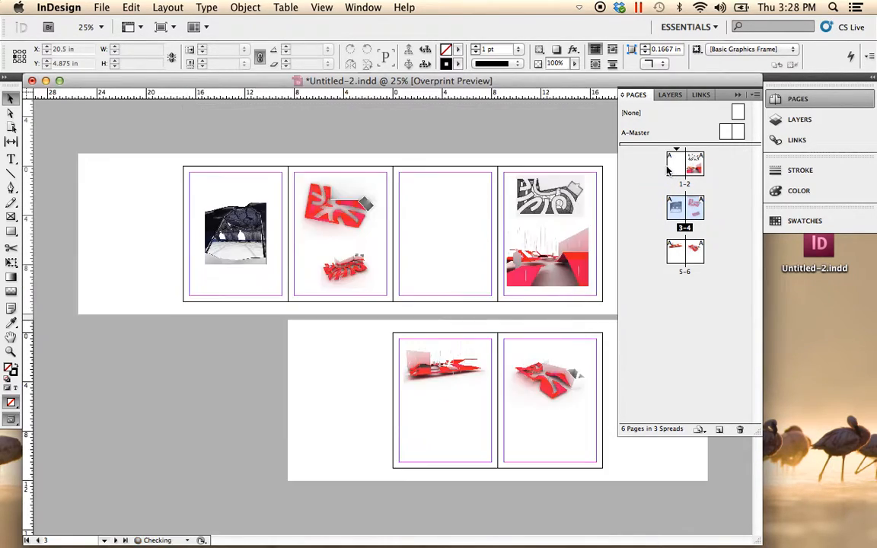
drag(701, 219, 702, 170)
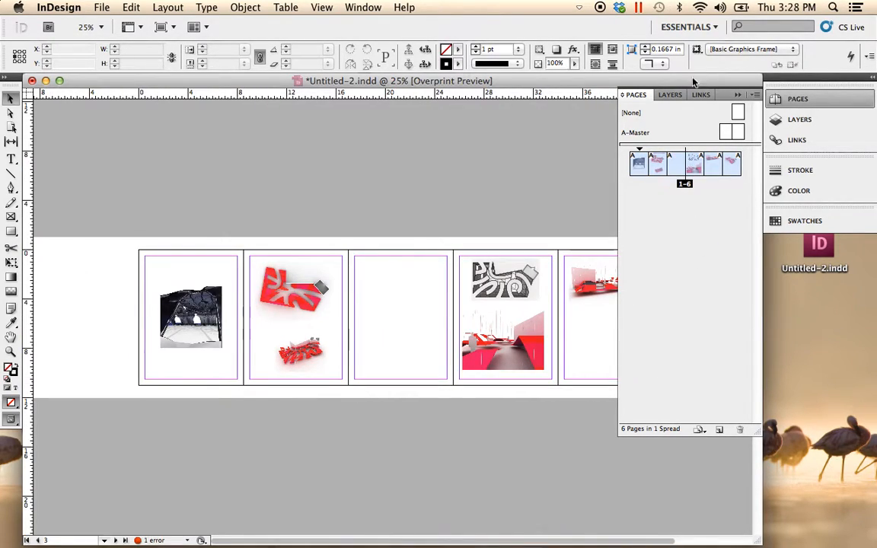
click(739, 95)
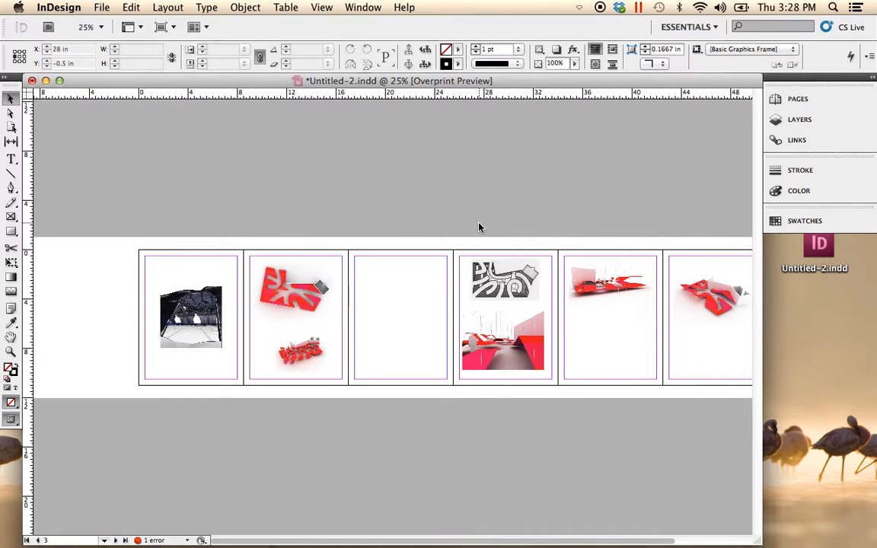
scroll(488, 217, right, 3)
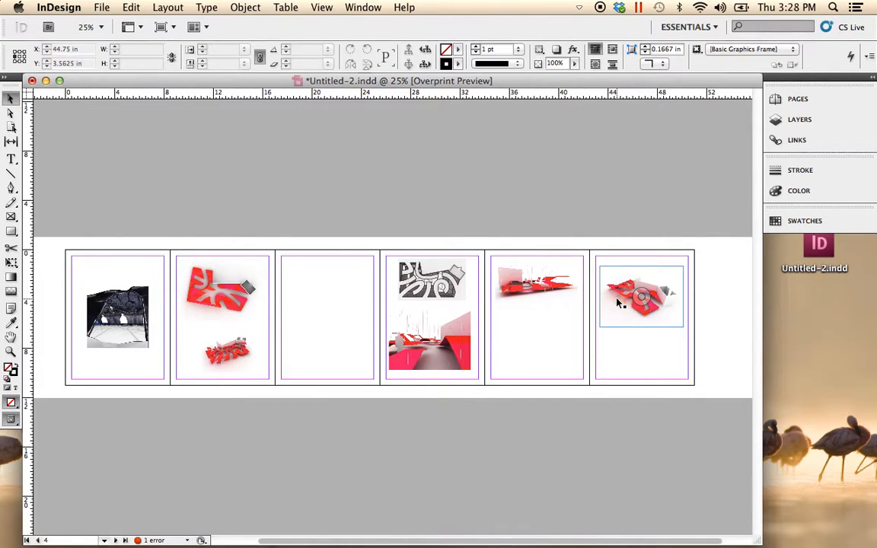
Step: Split the six-page spread into two three-page spreads, with the dark image page and the last two pages forming the second spread
click(792, 101)
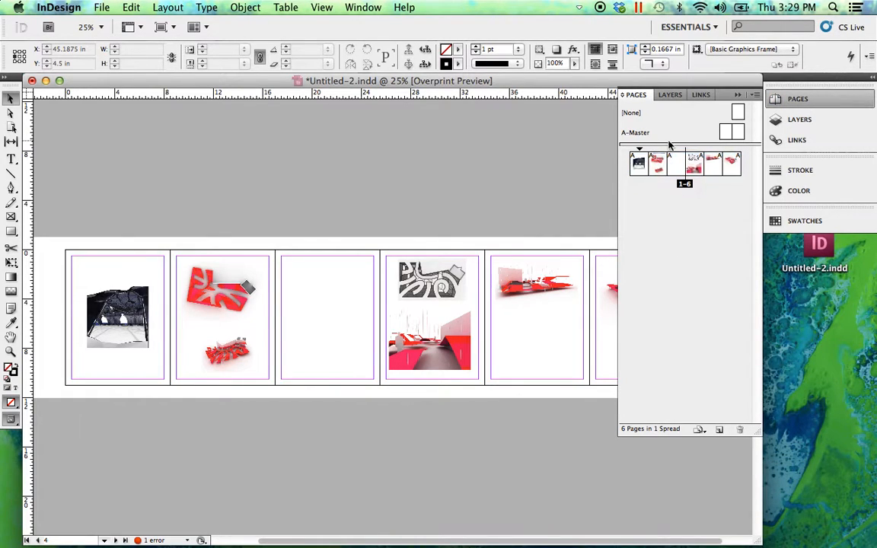
drag(676, 164, 697, 200)
drag(731, 164, 671, 229)
drag(647, 176, 685, 147)
drag(638, 163, 670, 213)
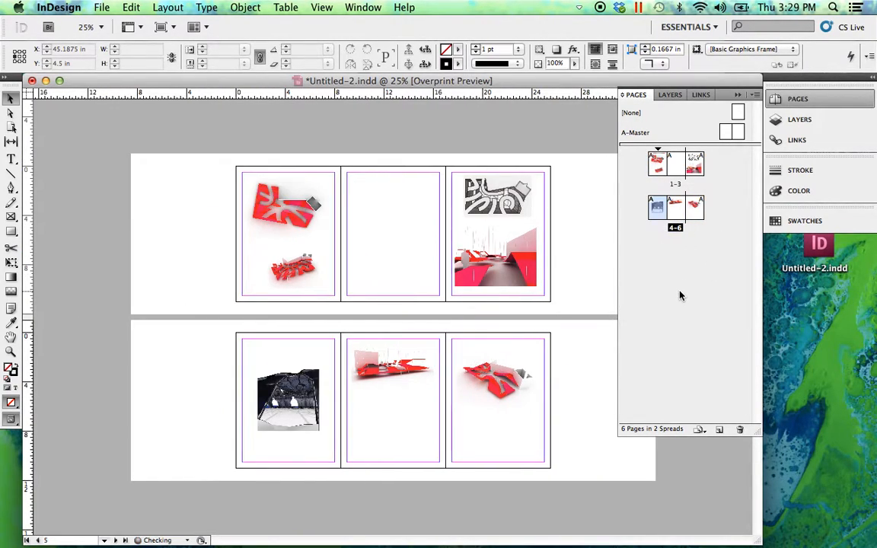
click(737, 95)
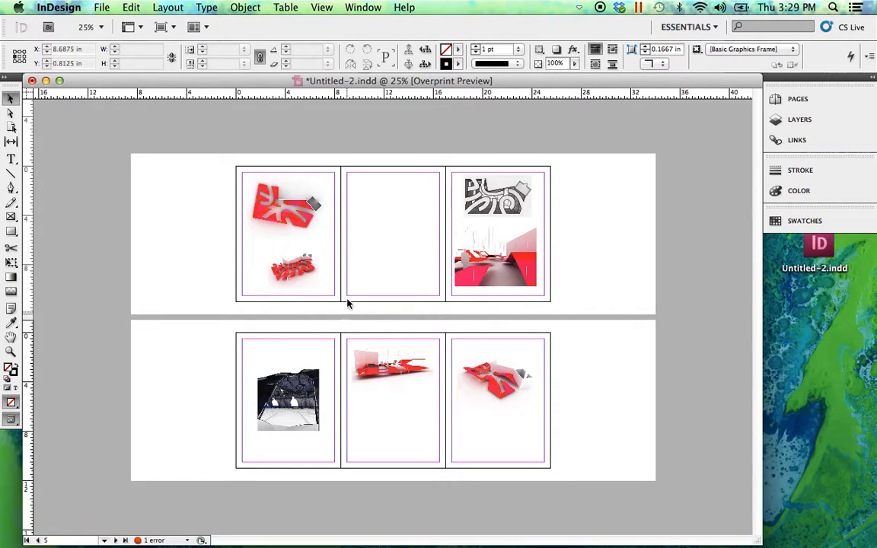
Step: Examine close up the page borders and the gap between the two three-page spreads
drag(376, 372, 280, 282)
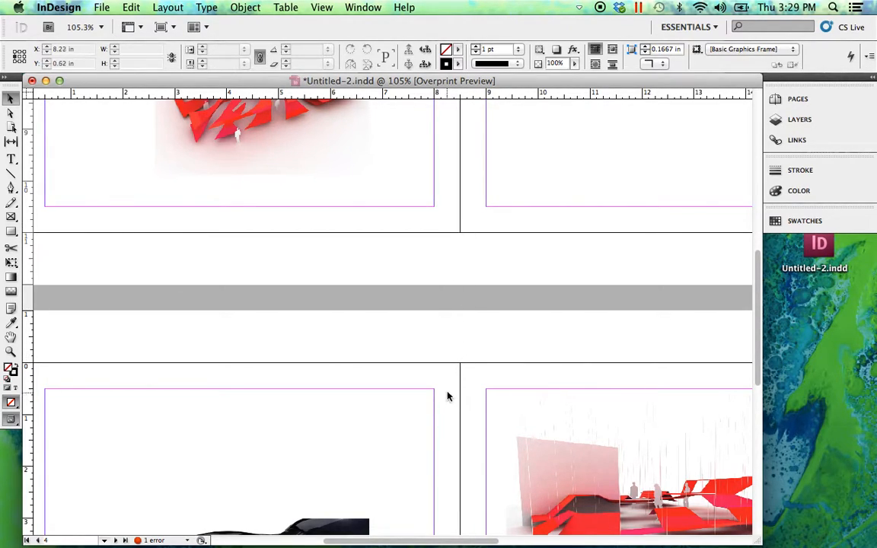
alt+click(437, 294)
alt+click(435, 246)
alt+click(380, 288)
alt+click(380, 290)
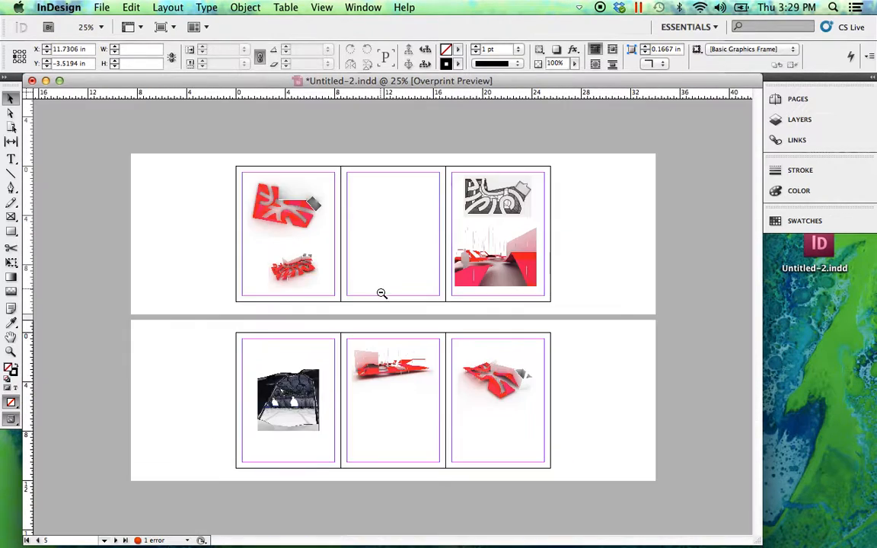
Step: Join the 4-6 spread to the end of the 1-3 spread to form a single six-page spread
alt+click(380, 294)
click(793, 99)
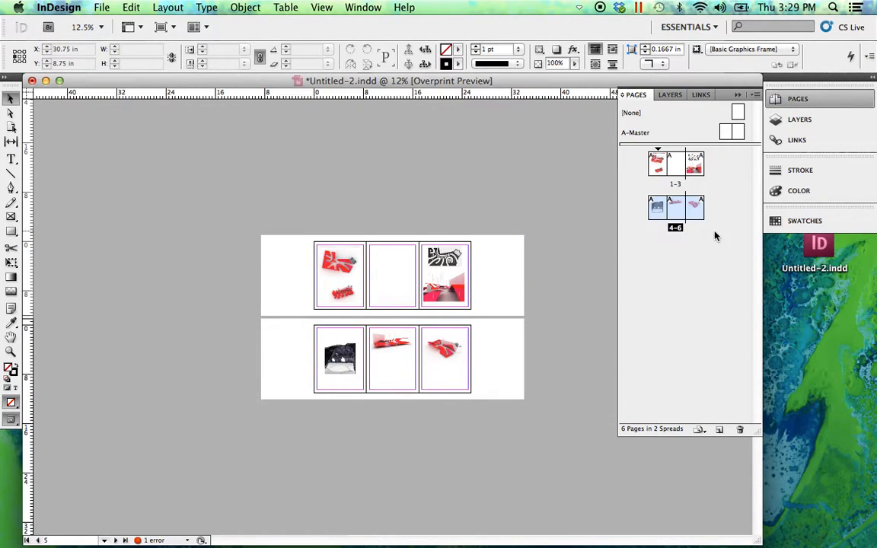
drag(672, 226, 706, 175)
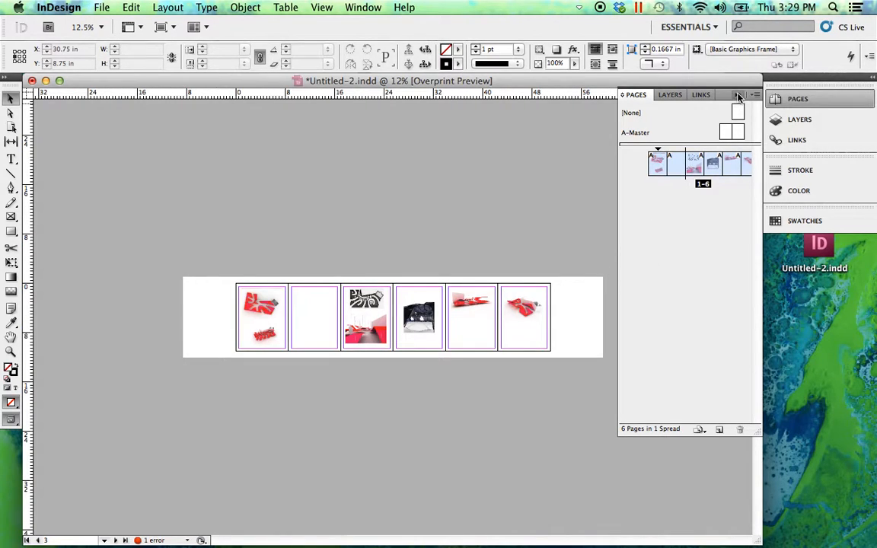
click(738, 97)
drag(572, 364, 206, 261)
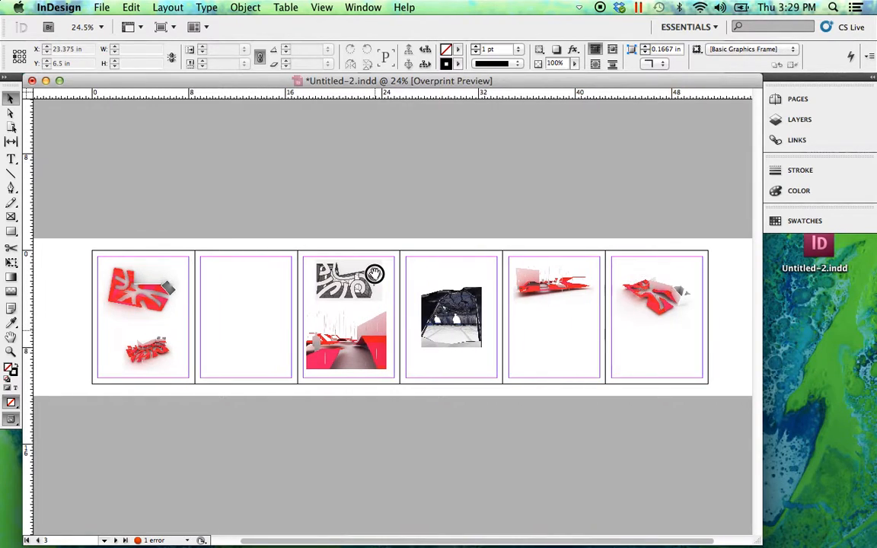
drag(374, 274, 378, 282)
drag(364, 280, 358, 280)
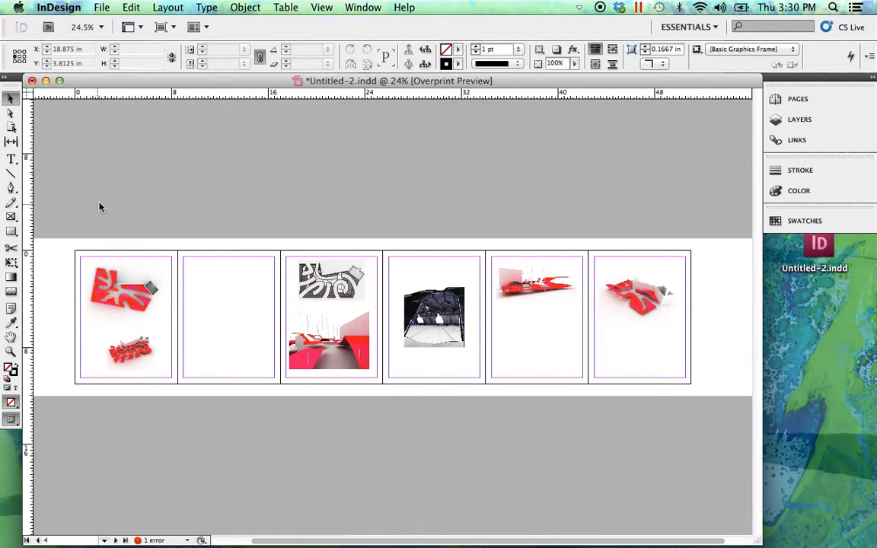
click(103, 9)
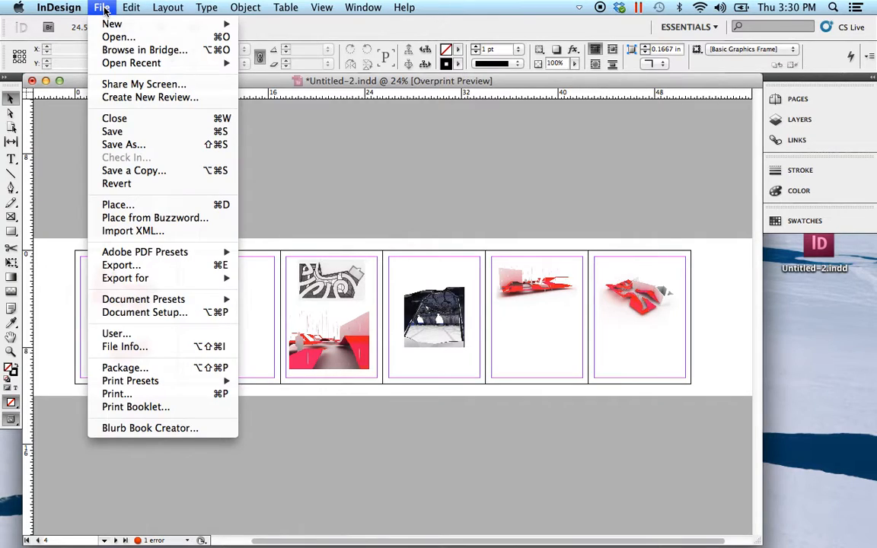
mouse_move(188, 260)
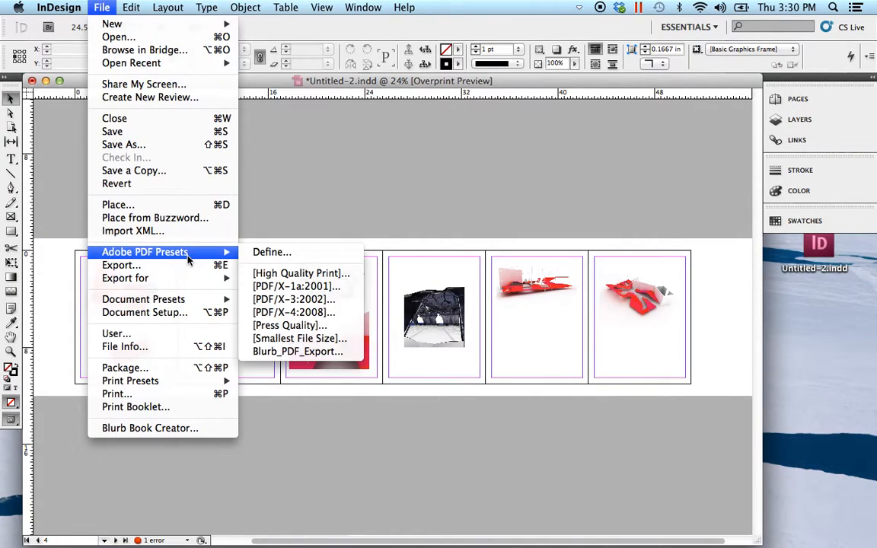
click(297, 274)
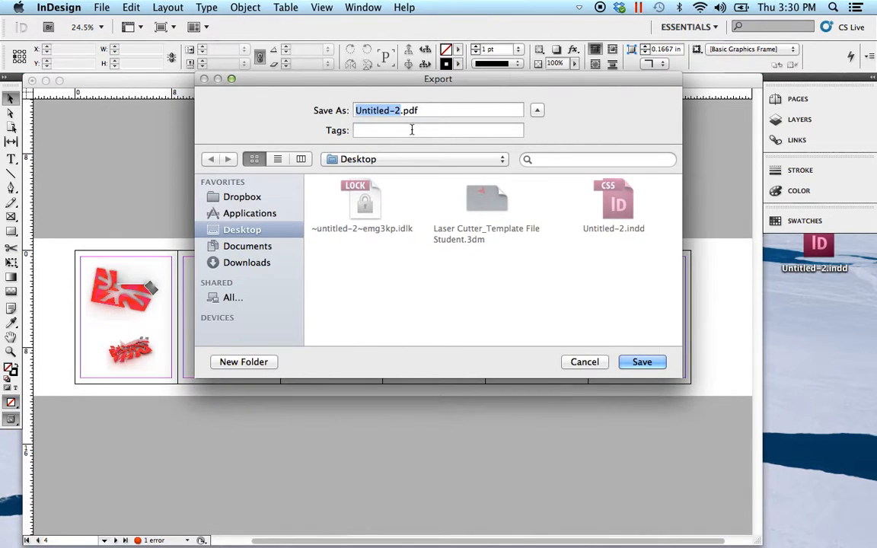
click(585, 362)
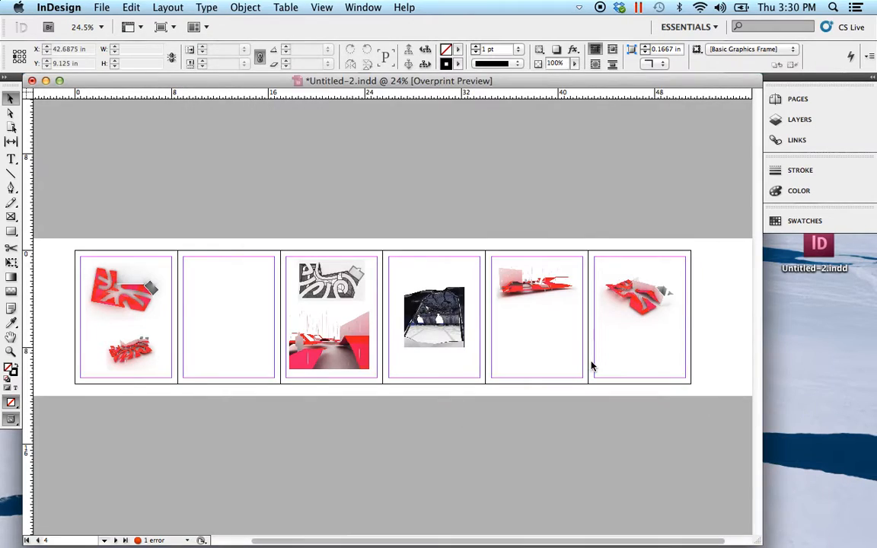
click(346, 186)
Step: Try to export all pages to Untitled-2.pdf on the Desktop with the High Quality Print preset while monitoring Background Tasks
click(375, 10)
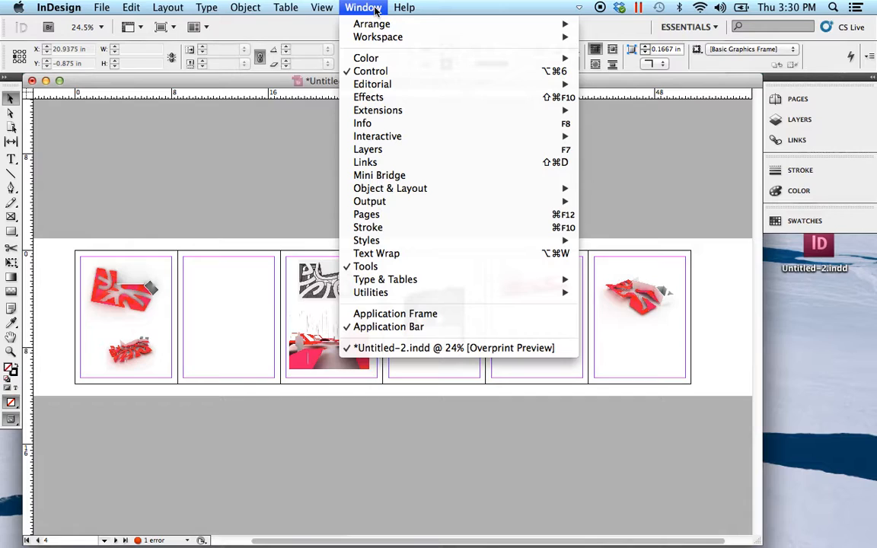
mouse_move(397, 299)
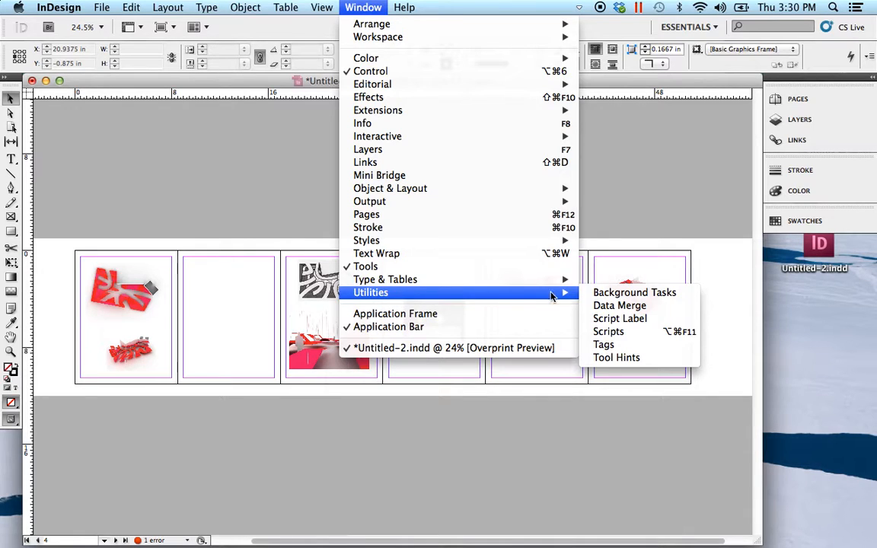
click(623, 295)
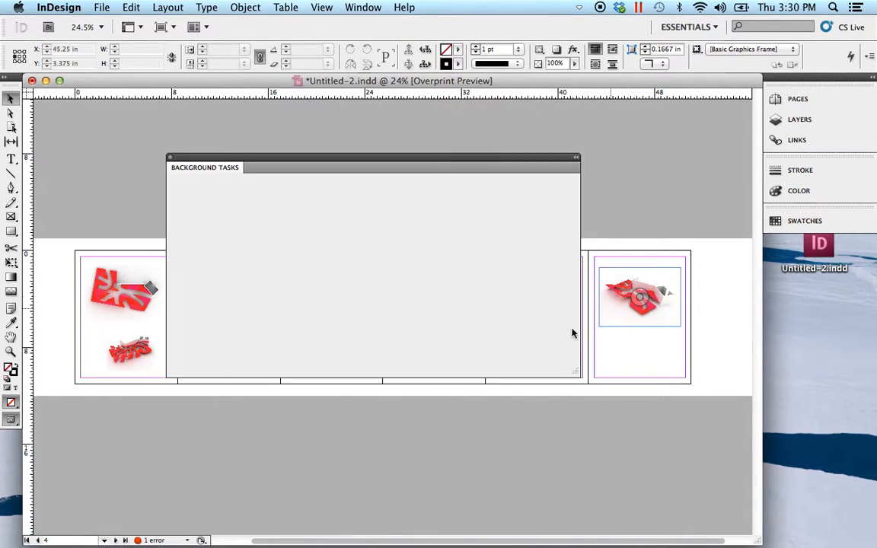
click(99, 9)
mouse_move(152, 252)
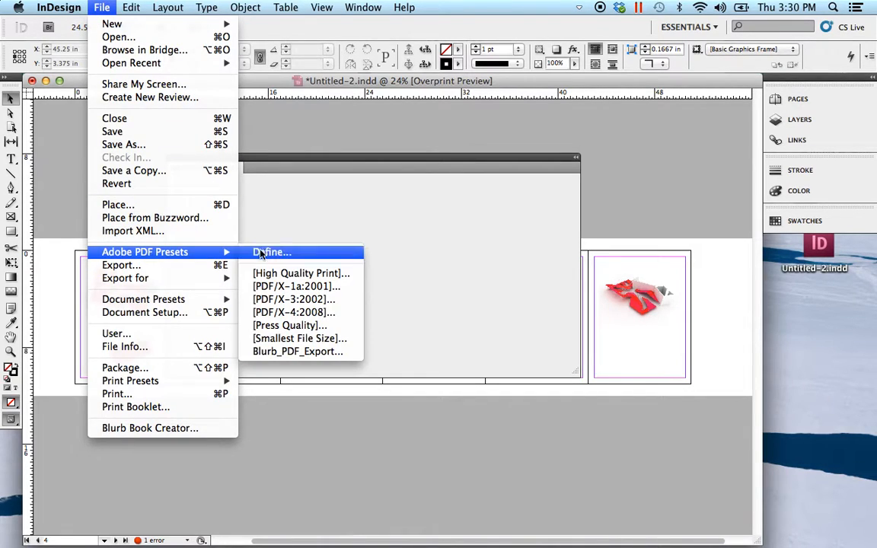
click(301, 272)
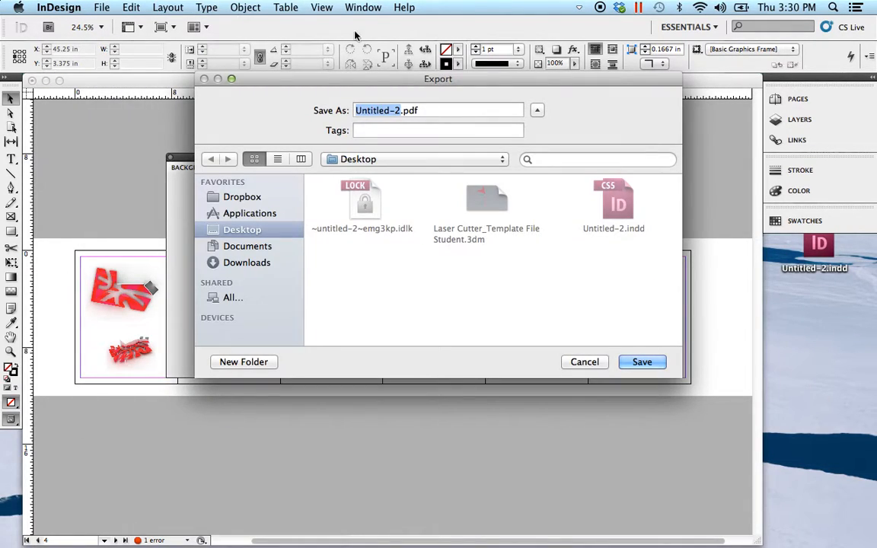
click(653, 368)
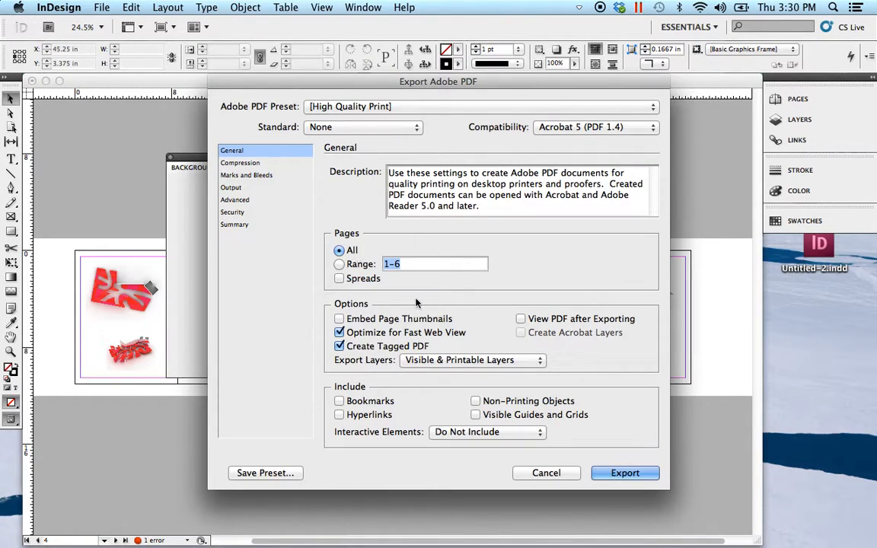
click(625, 473)
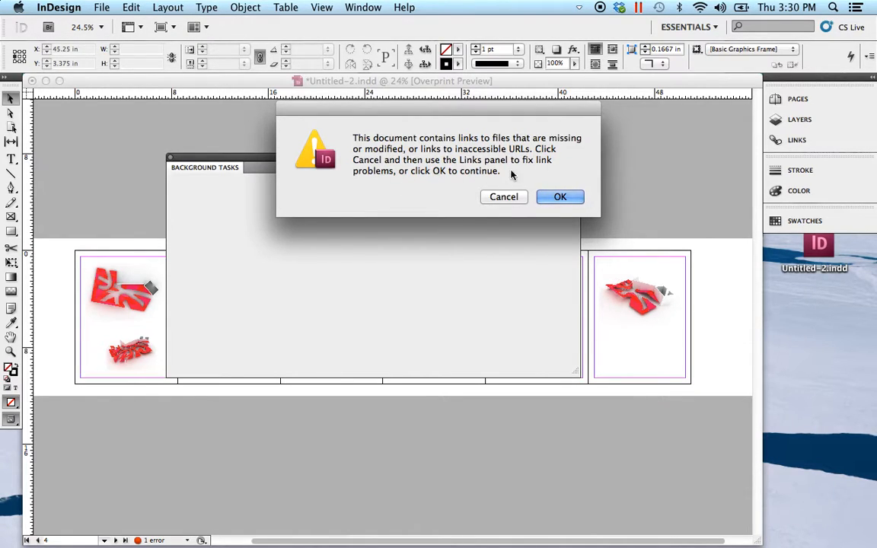
click(511, 198)
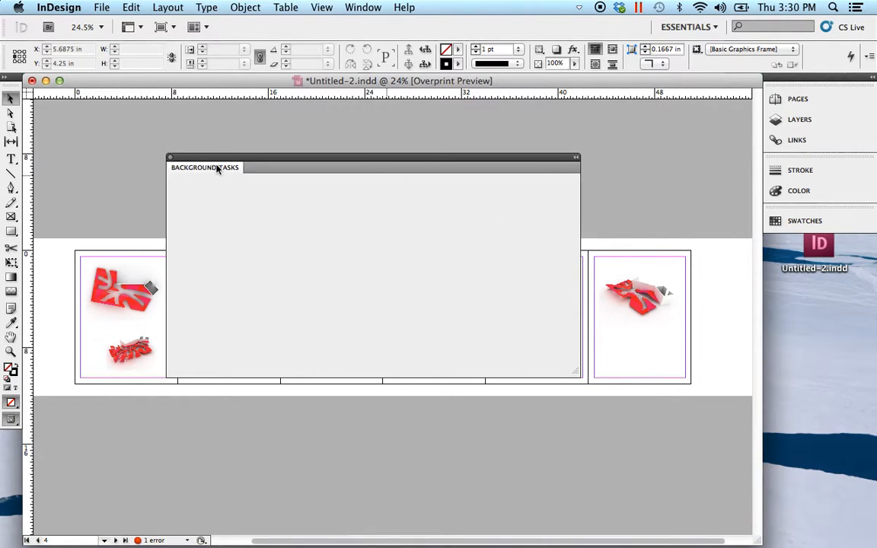
click(169, 158)
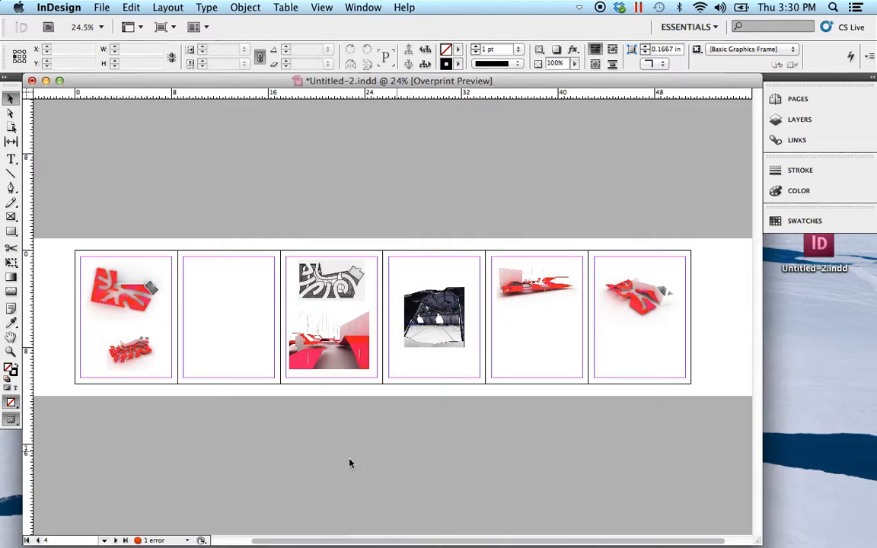
Step: Update the modified link of the dark Hero.psd image on page 4
click(792, 140)
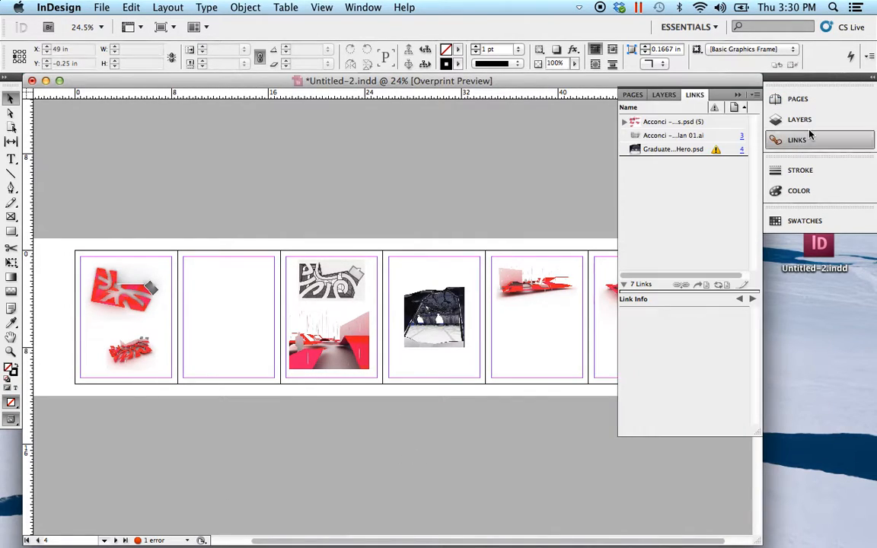
click(663, 152)
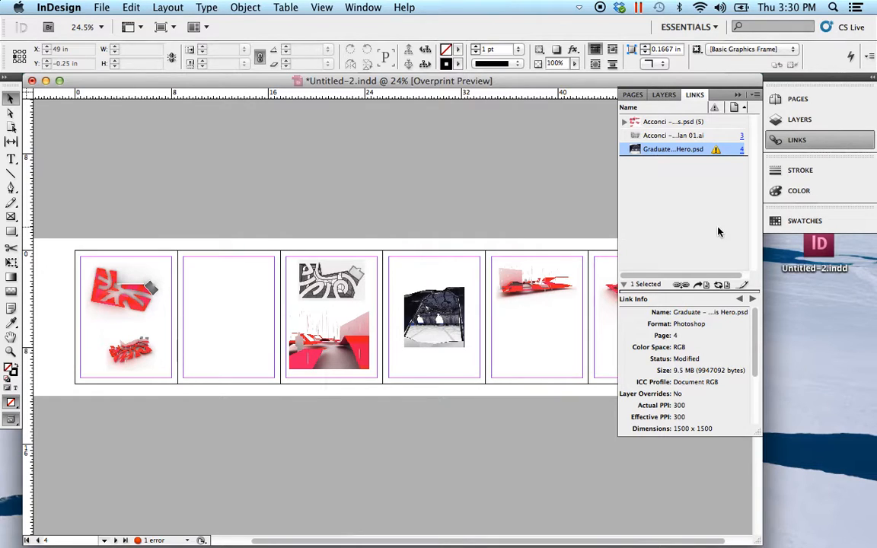
click(725, 285)
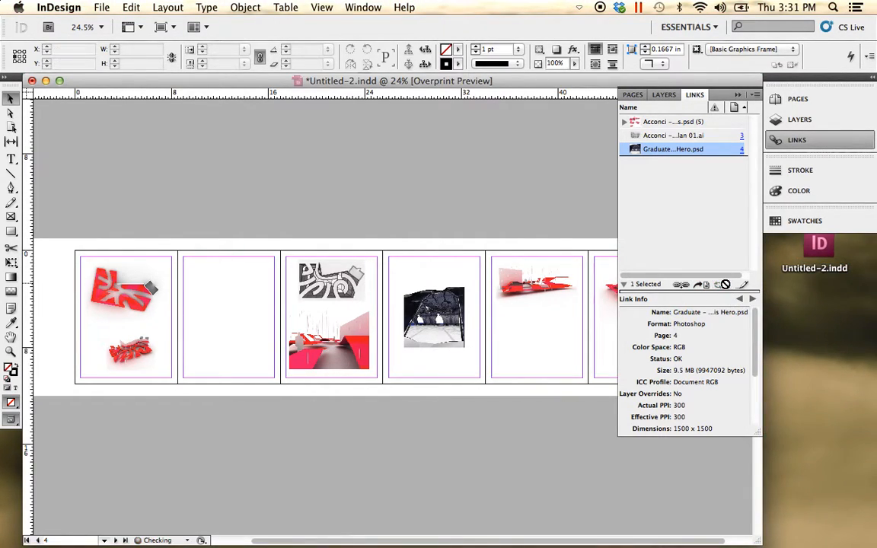
click(682, 231)
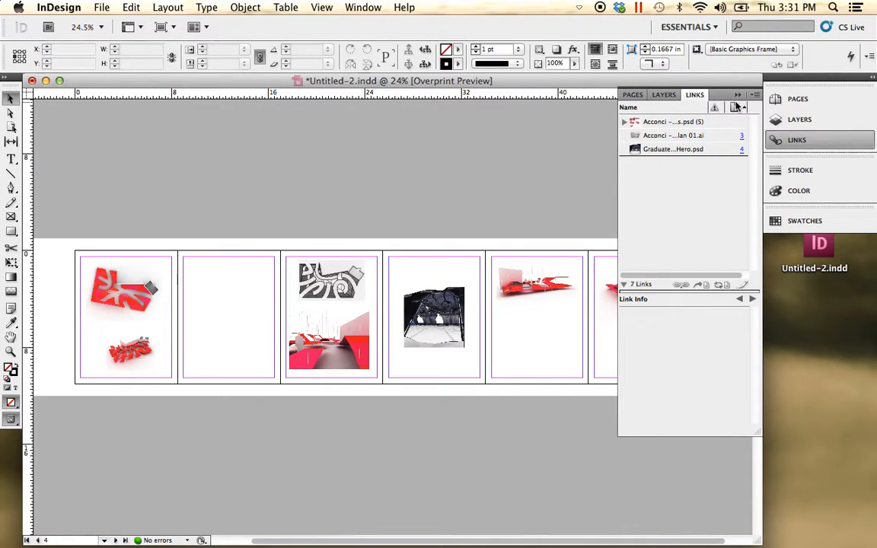
click(737, 95)
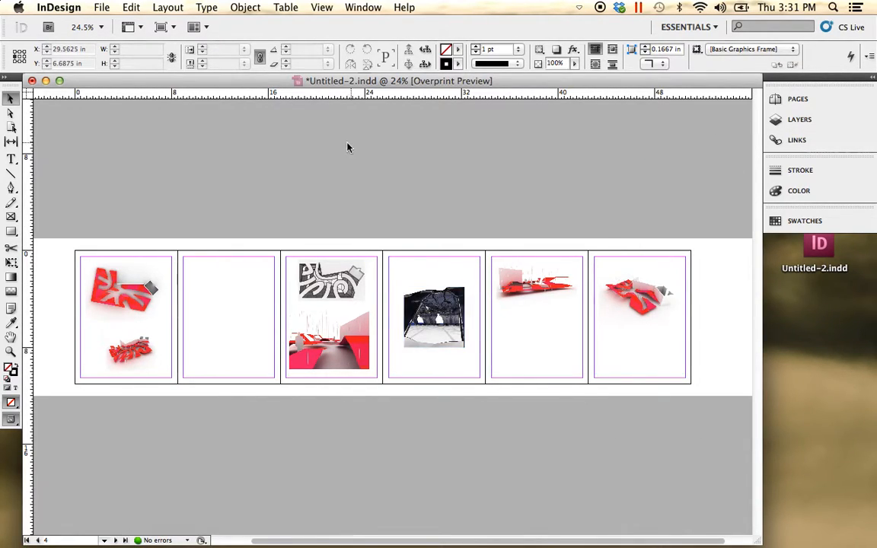
Step: Export all pages as single pages to Untitled-2.pdf on the Desktop using the High Quality Print preset, with Background Tasks open during the export
click(358, 7)
mouse_move(437, 297)
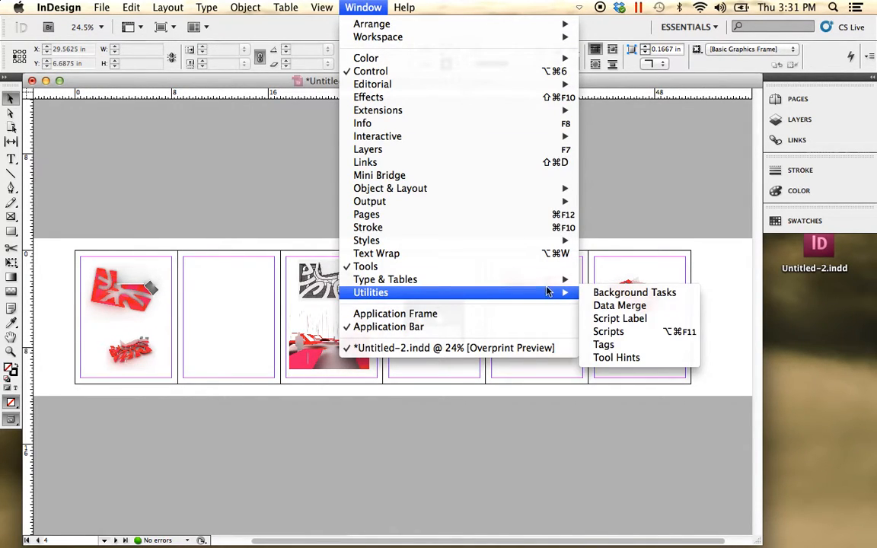
click(590, 293)
click(97, 7)
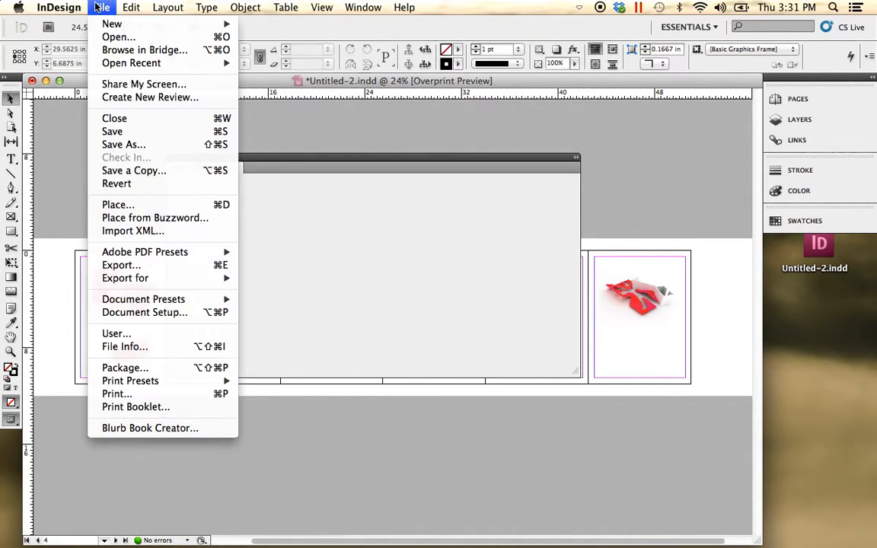
mouse_move(228, 252)
click(259, 273)
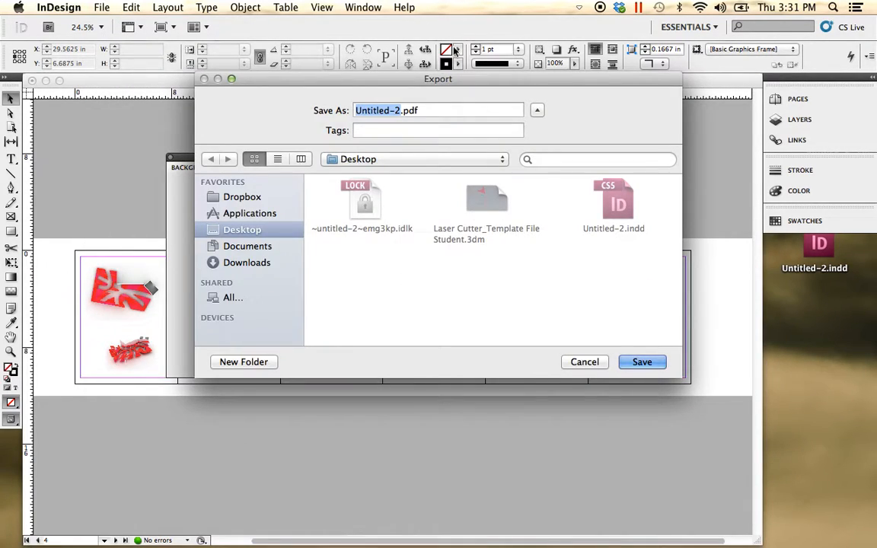
click(643, 363)
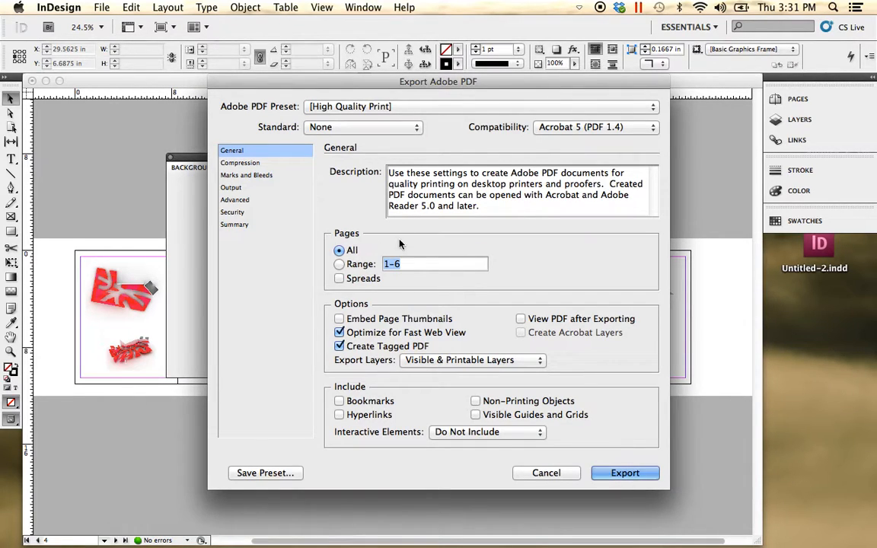
click(620, 473)
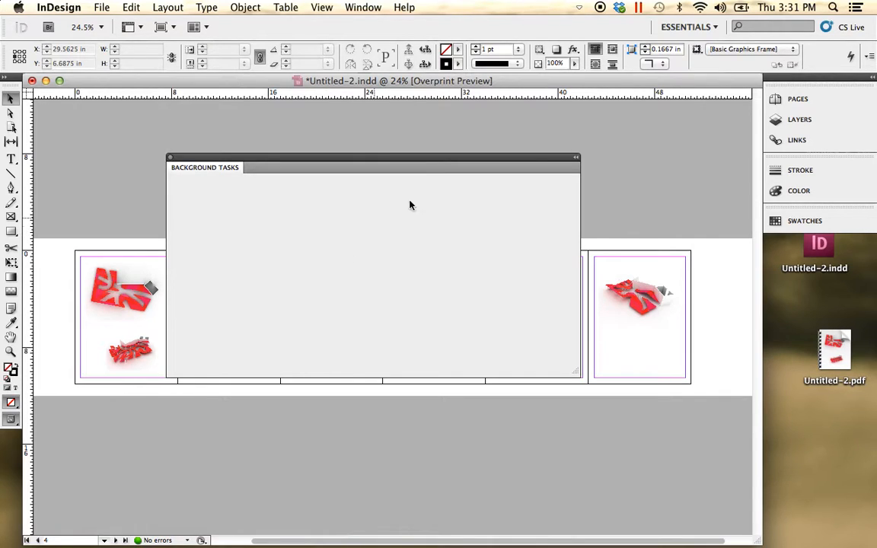
click(170, 159)
Step: Open the exported Untitled-2.pdf from the Desktop in Acrobat and reduce its view to 25%
click(841, 344)
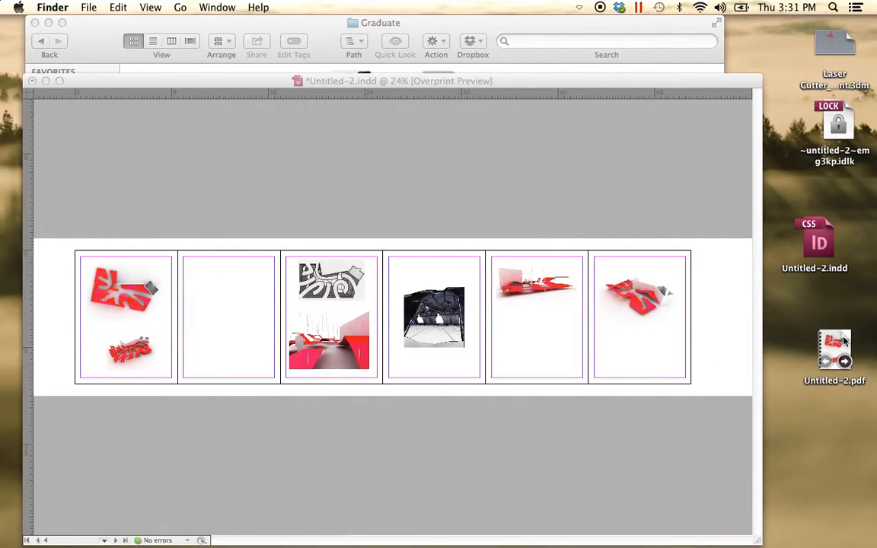
double_click(844, 343)
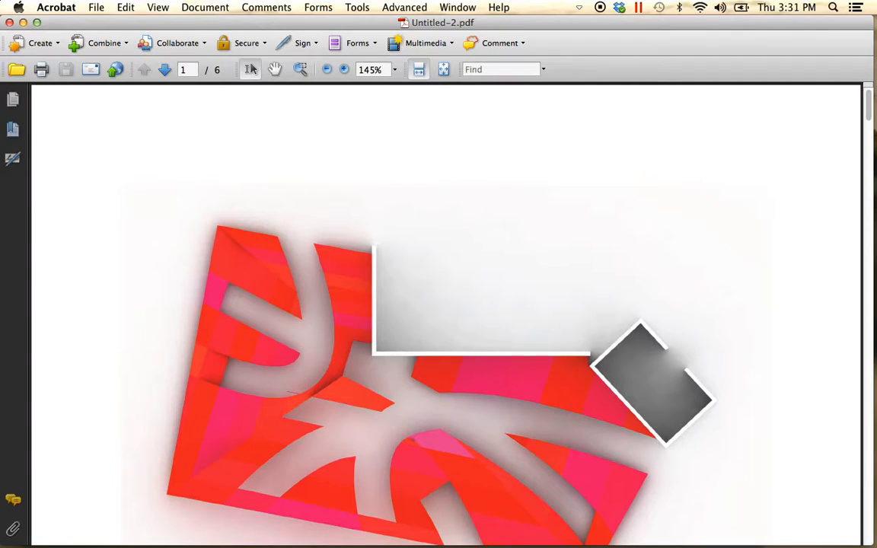
click(327, 69)
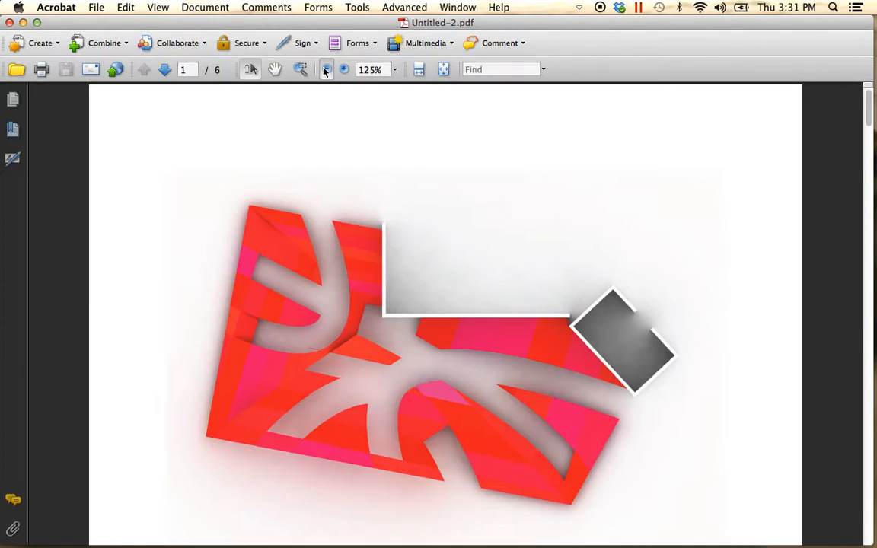
click(327, 69)
click(326, 69)
click(327, 70)
click(326, 69)
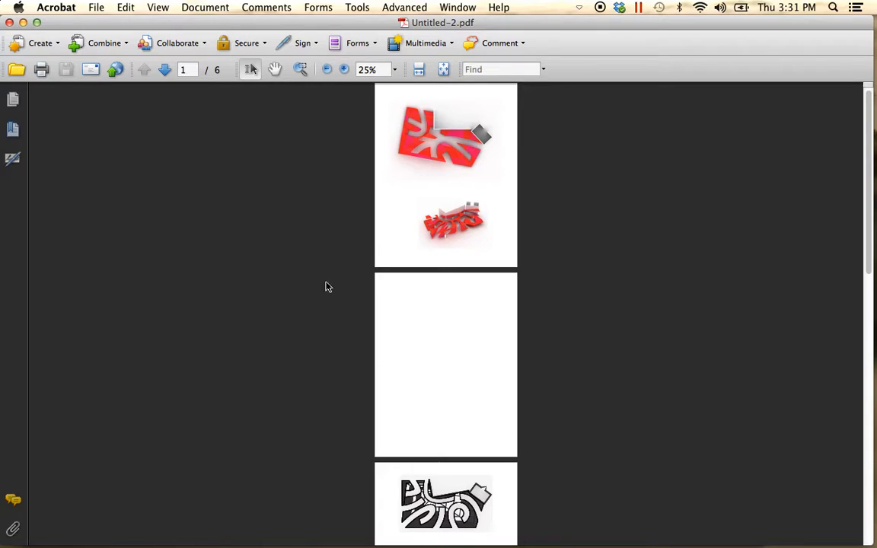
Step: Review the order and layout of all pages in the exported PDF, close it and return to the InDesign document
scroll(333, 358, down, 3)
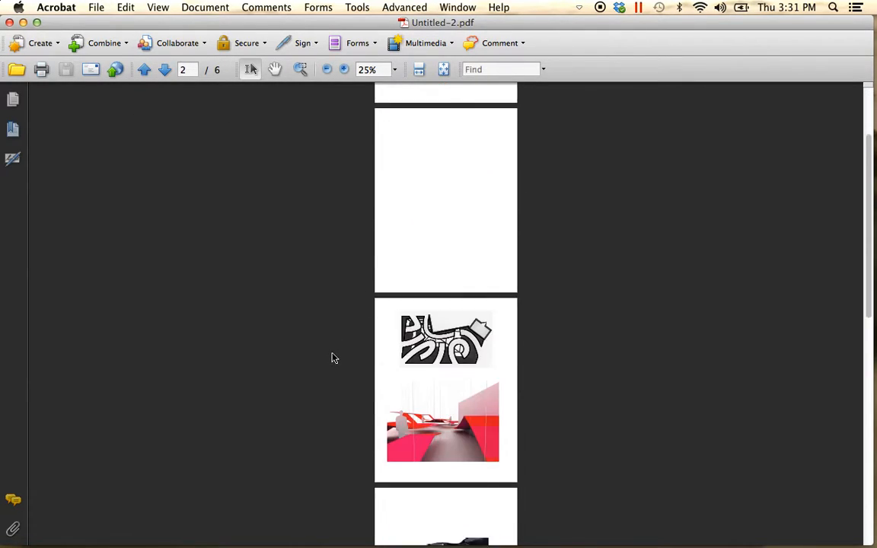
scroll(333, 358, down, 5)
scroll(313, 284, up, 10)
scroll(316, 286, down, 10)
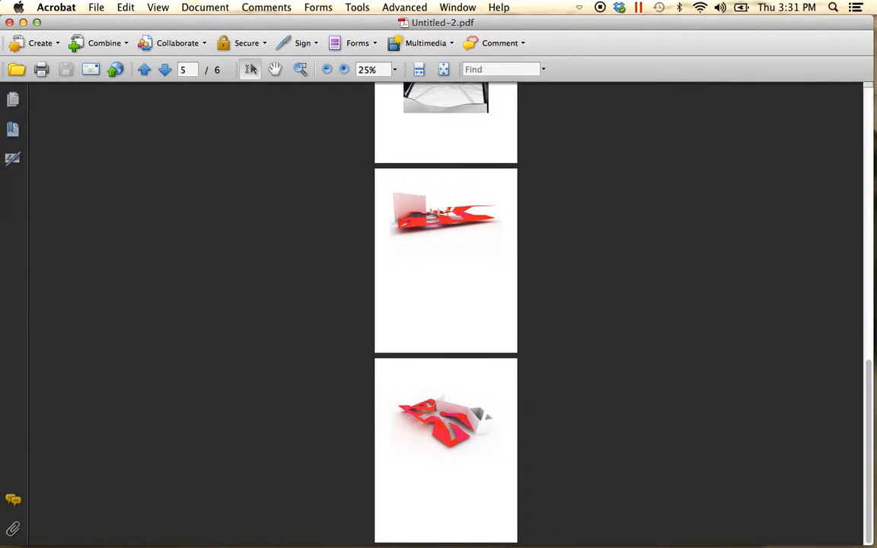
scroll(366, 281, up, 15)
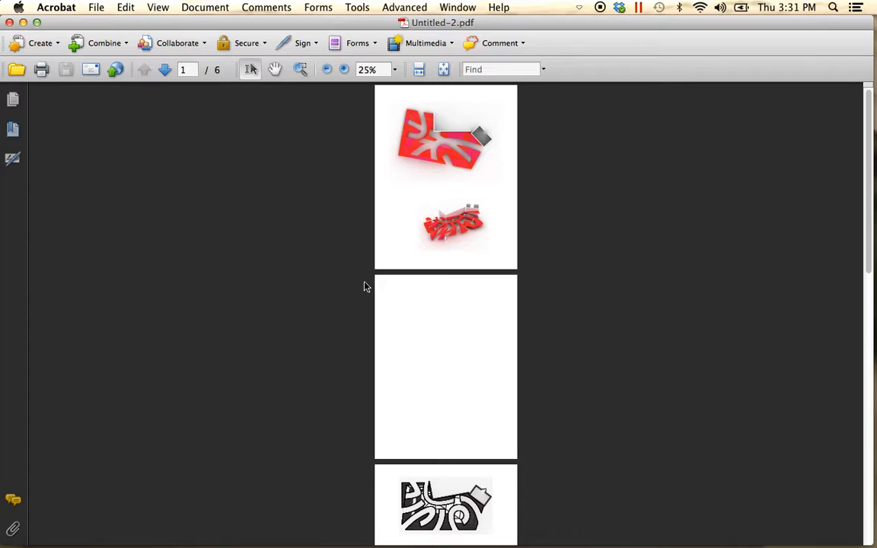
click(9, 22)
click(354, 158)
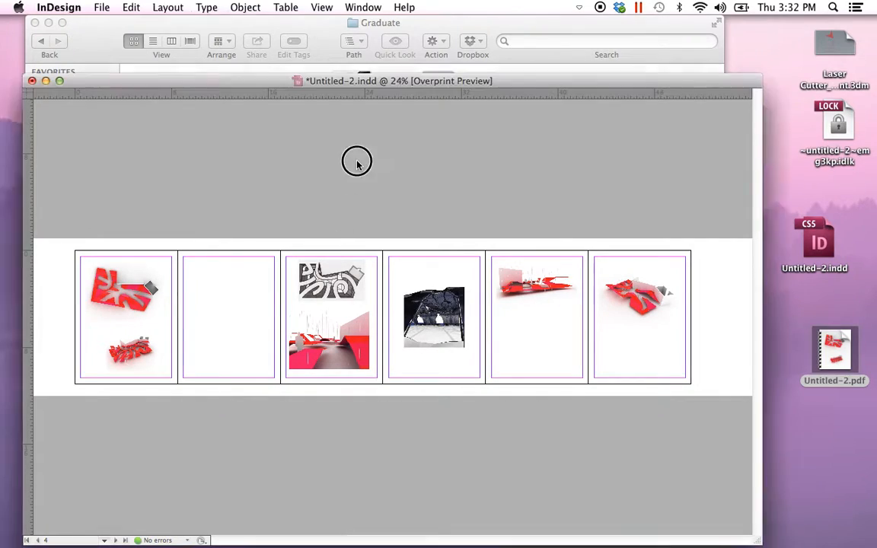
Step: Export all pages as spreads to Untitled-3.pdf on the Desktop using the High Quality Print preset
click(832, 462)
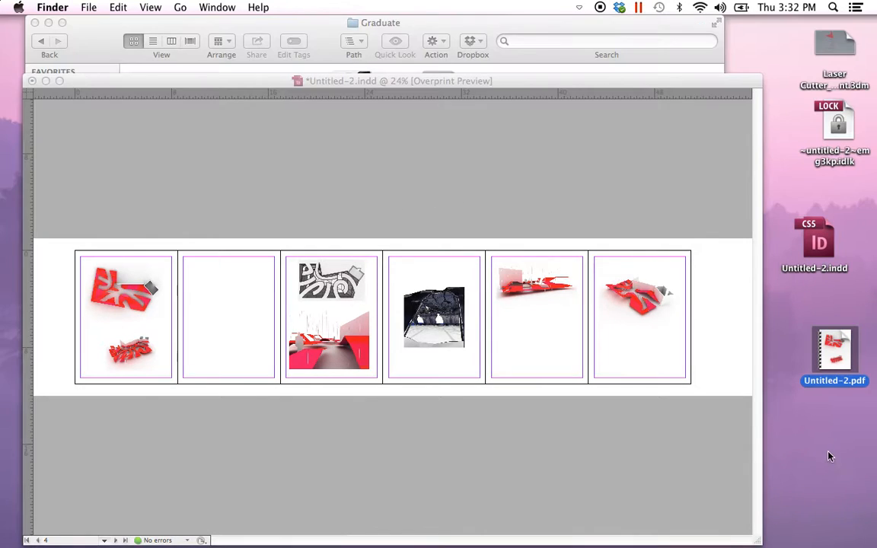
click(98, 171)
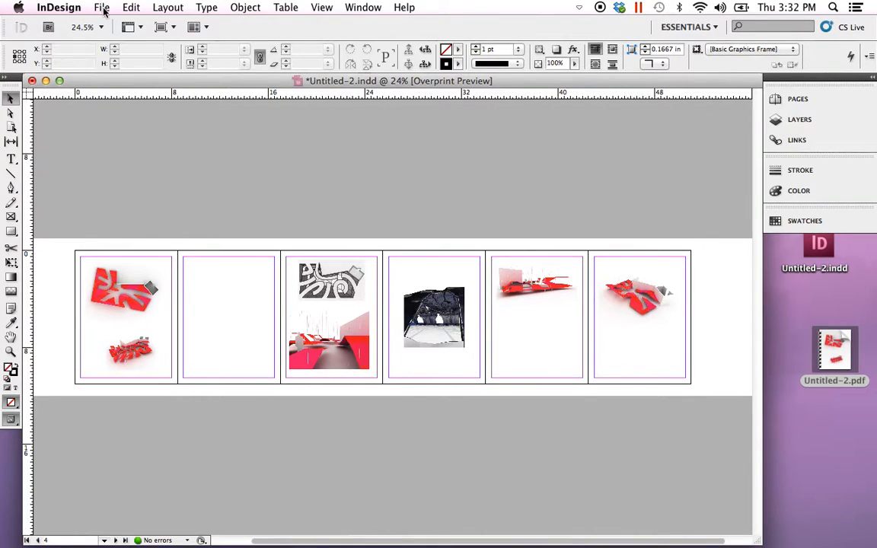
click(102, 8)
mouse_move(156, 258)
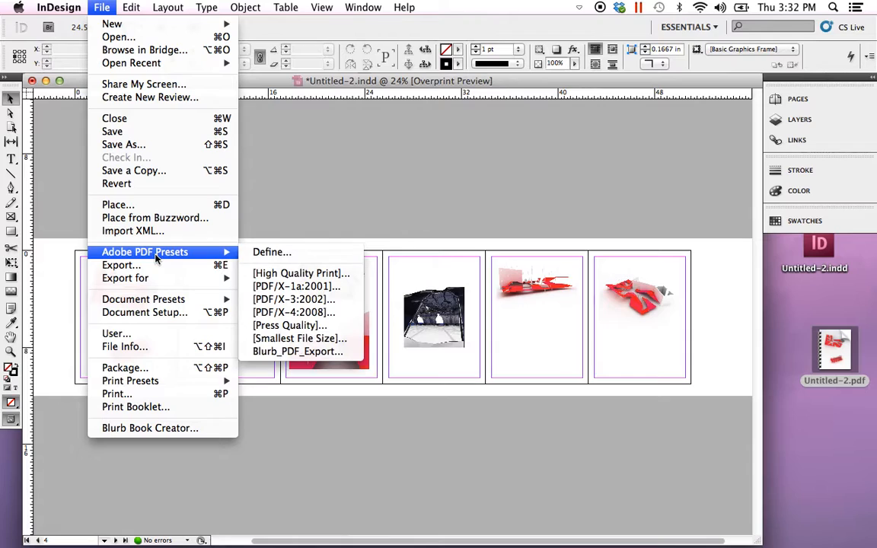
click(281, 275)
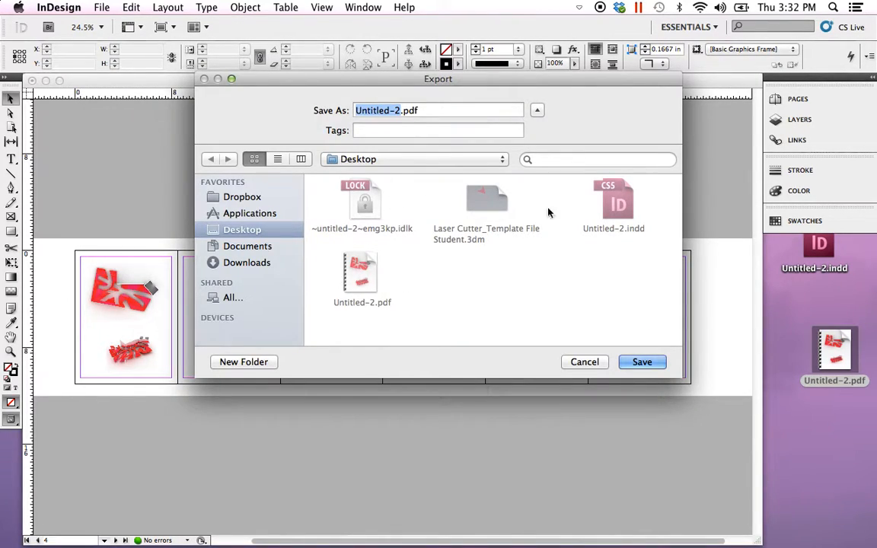
click(400, 111)
key(BackSpace)
text(3)
click(660, 364)
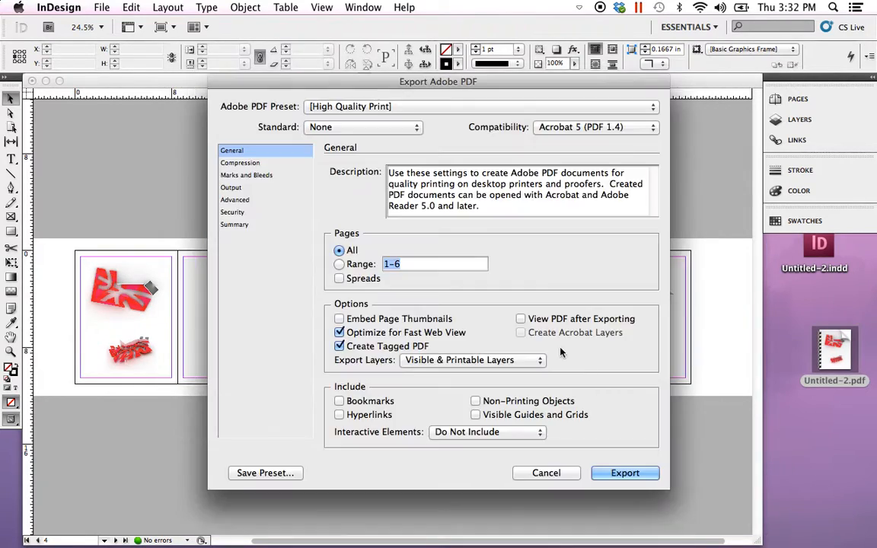
click(339, 279)
click(625, 473)
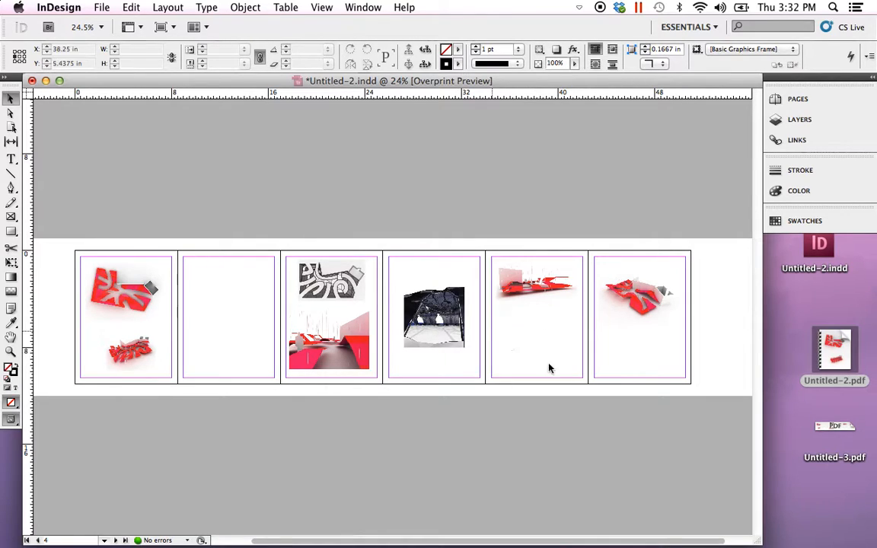
Step: Open the exported Untitled-3.pdf in Acrobat to check the spread layout, close it and return to the InDesign document
double_click(826, 428)
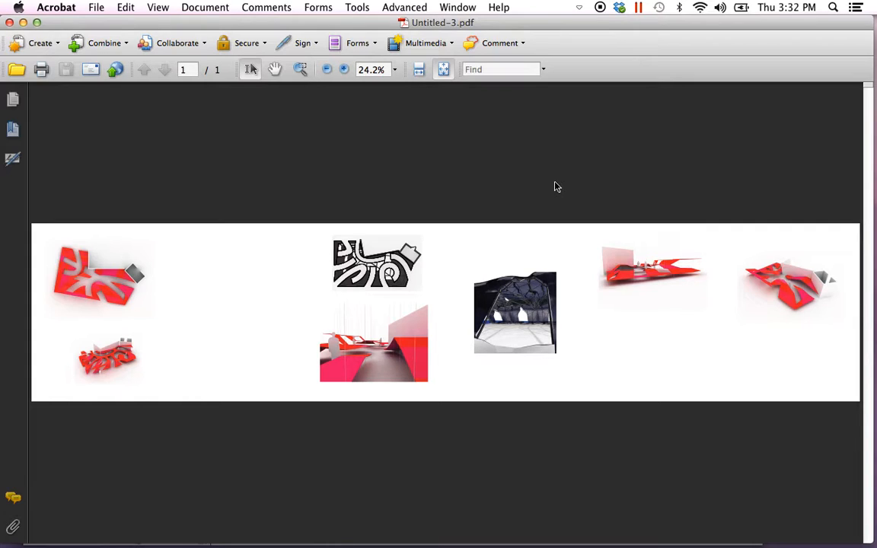
click(9, 23)
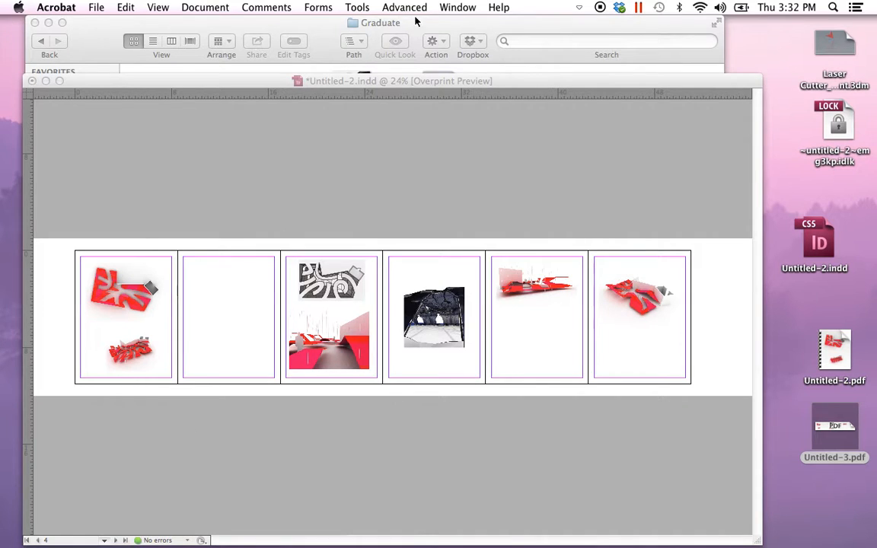
click(452, 176)
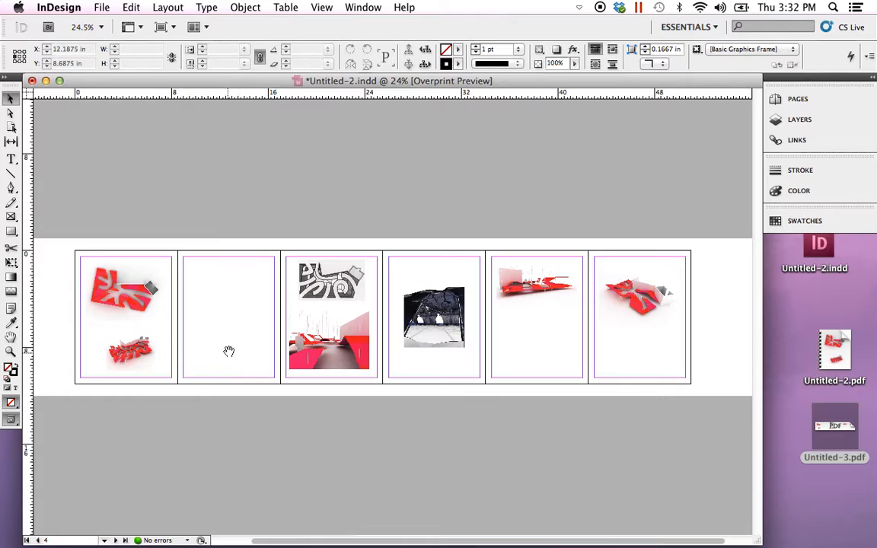
Step: Draw a text frame about 5.69 by 4.65 in on the blank second page and enter "MY Project" in it
scroll(229, 353, left, 3)
drag(380, 435, 230, 209)
super+click(370, 305)
drag(411, 322, 331, 315)
super+click(292, 350)
drag(388, 291, 258, 355)
alt+super+click(268, 336)
drag(311, 350, 215, 330)
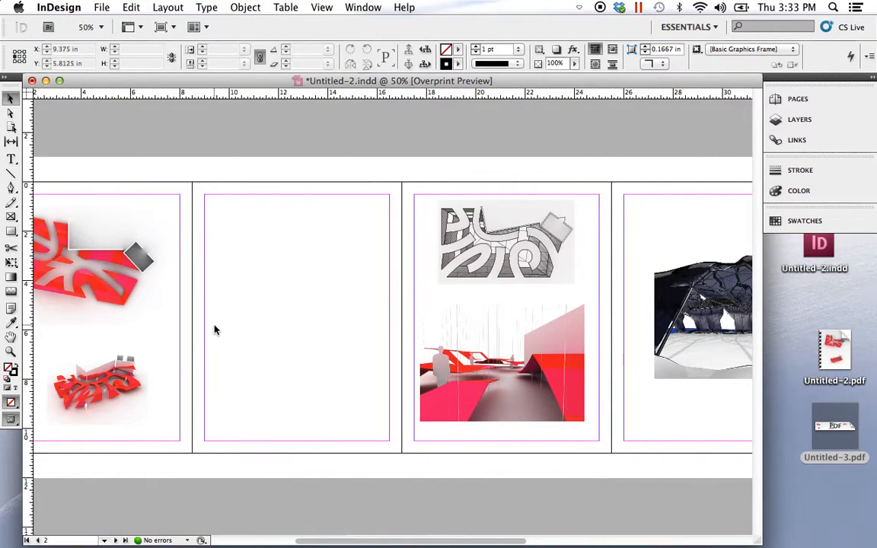
click(11, 160)
drag(273, 286, 374, 361)
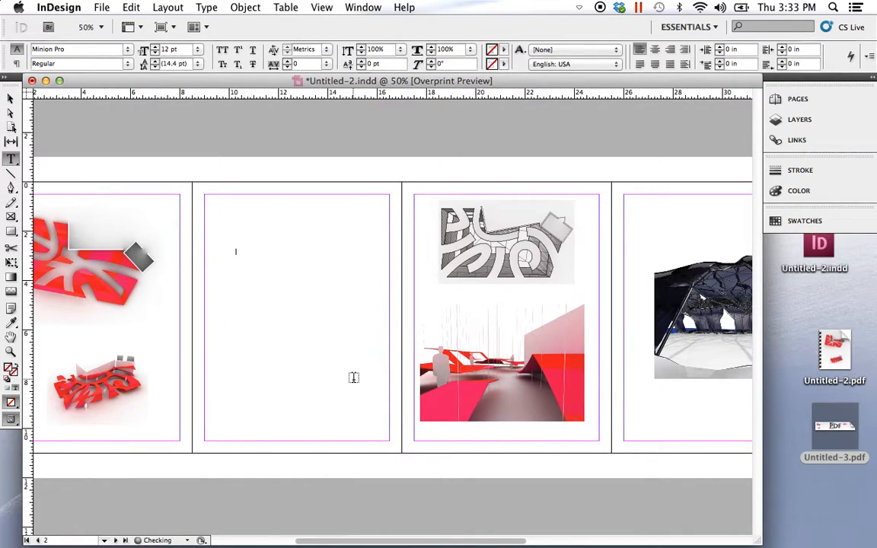
text(as)
key(BackSpace)
key(BackSpace)
text(MY)
text(Pro)
click(10, 97)
click(260, 230)
Step: Correct the title's capital Y to lowercase so that it reads "My Project"
key(z)
drag(311, 276, 208, 237)
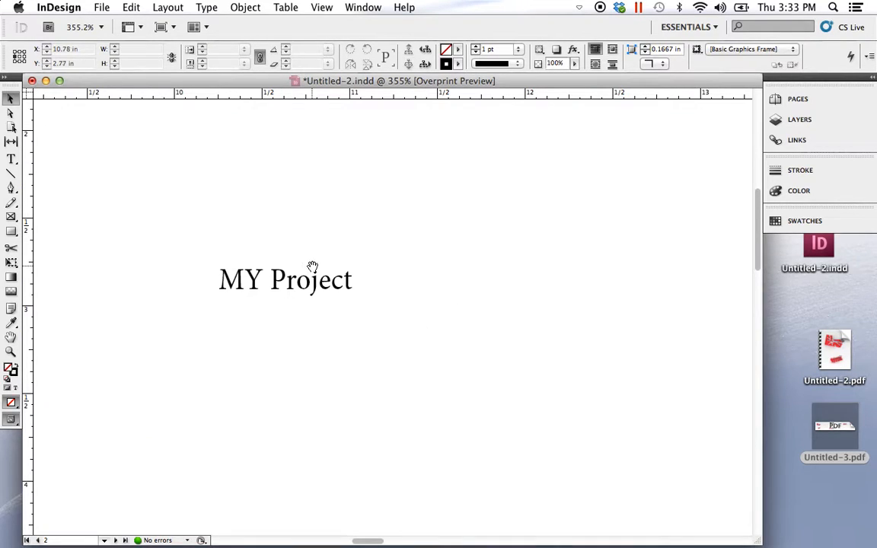
key(t)
click(256, 280)
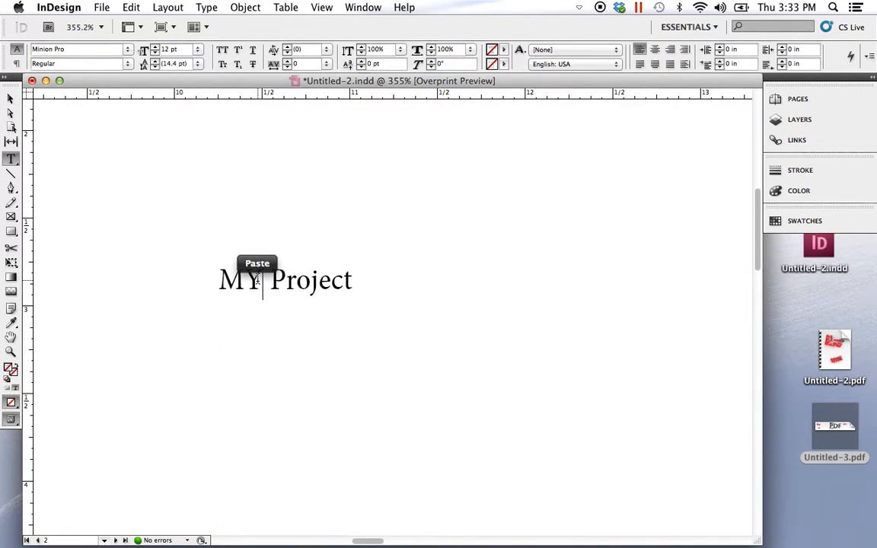
key(BackSpace)
text(2)
key(BackSpace)
text(y)
key(Escape)
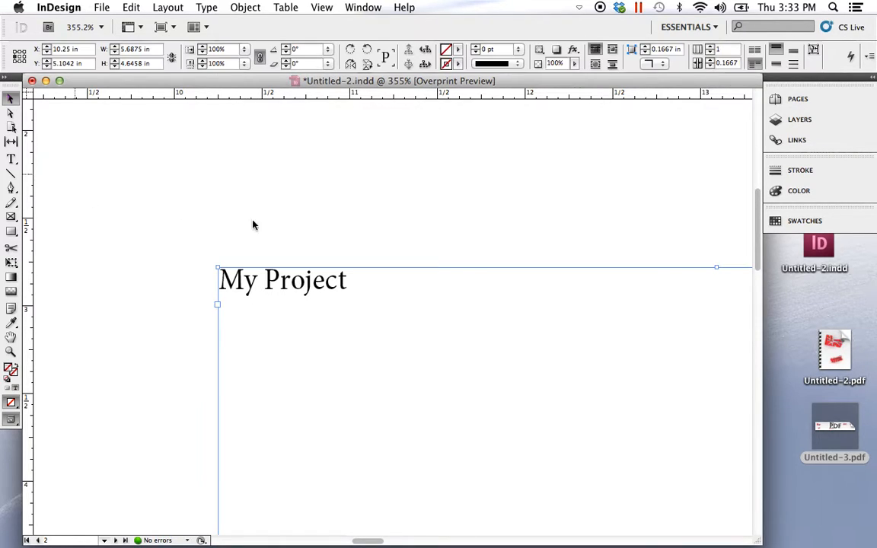
click(282, 194)
Step: Set the font of the "My Project" text to Steiner
double_click(313, 279)
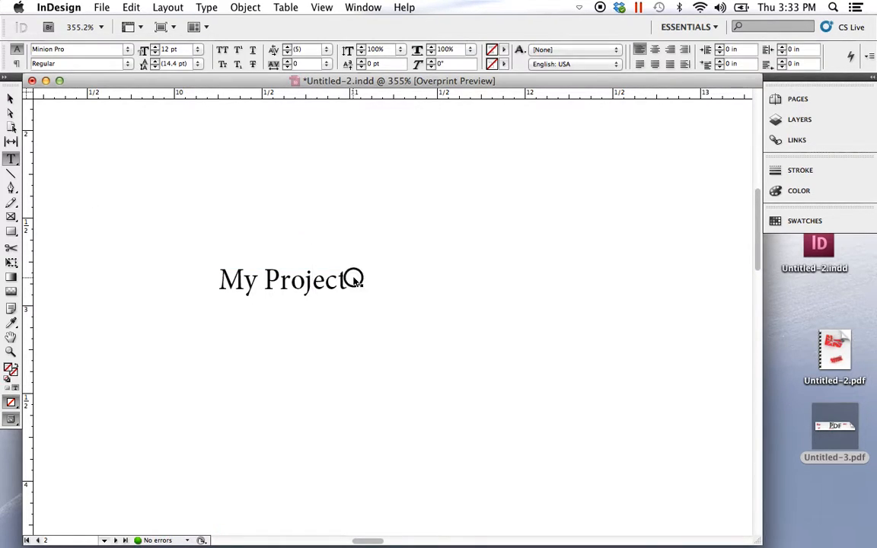
drag(354, 279, 152, 282)
key(super+c)
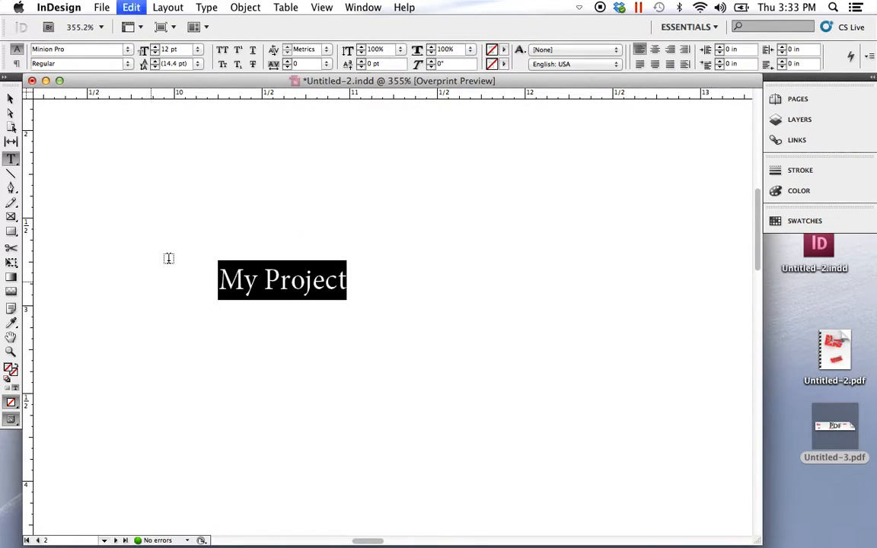
click(125, 52)
text(st)
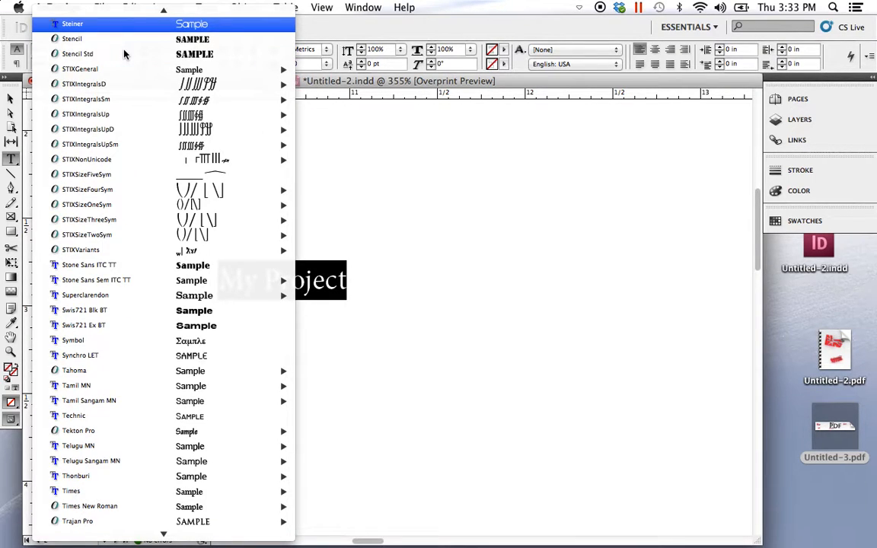
key(Return)
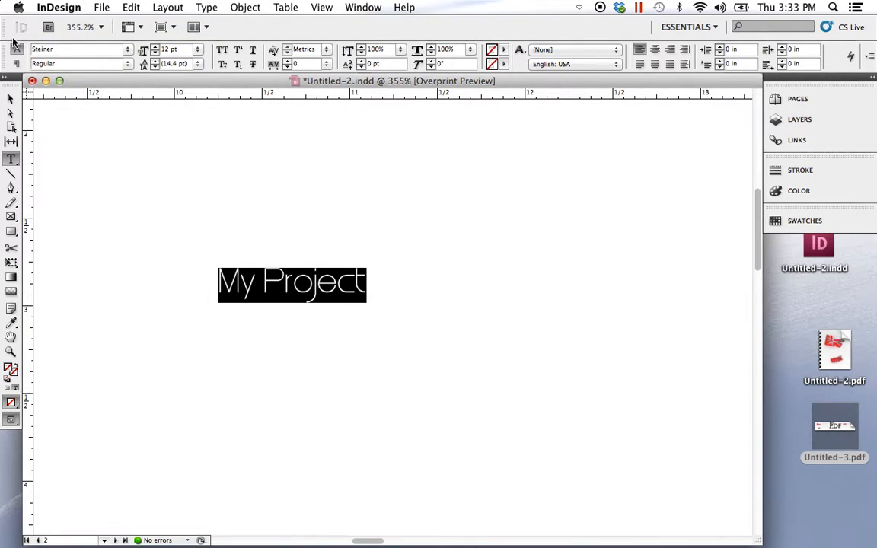
click(11, 101)
click(272, 209)
Step: Set the font size of the "My Project" text to 72 pt
alt+super+click(347, 293)
alt+super+click(347, 294)
alt+super+click(348, 294)
alt+super+click(347, 294)
drag(456, 336, 161, 192)
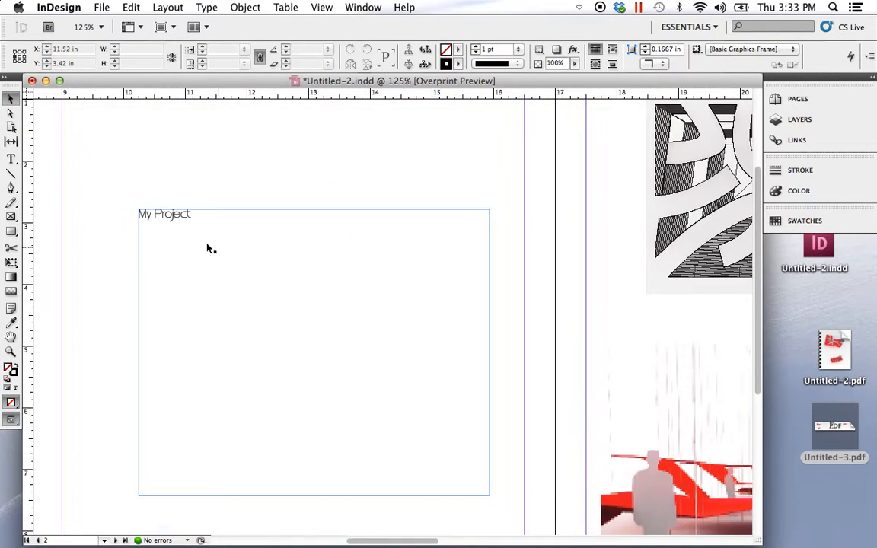
click(175, 216)
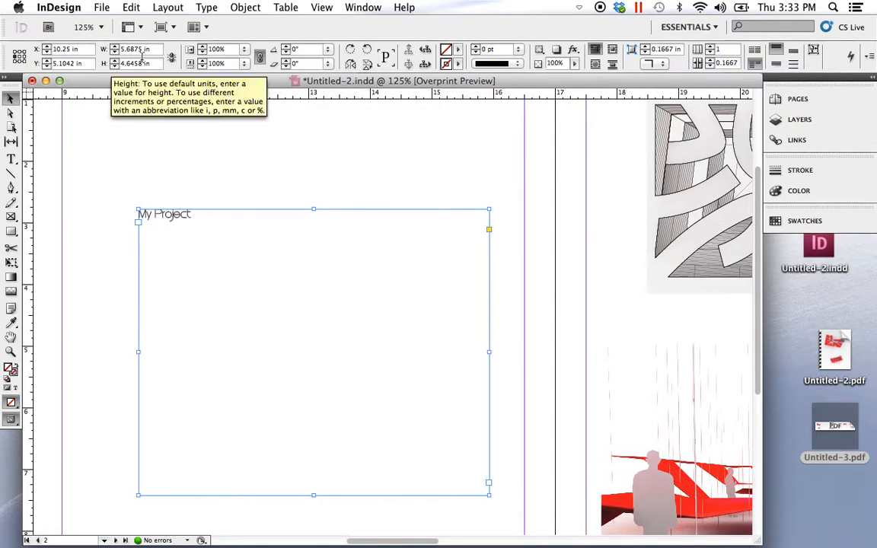
double_click(189, 215)
drag(189, 216, 102, 209)
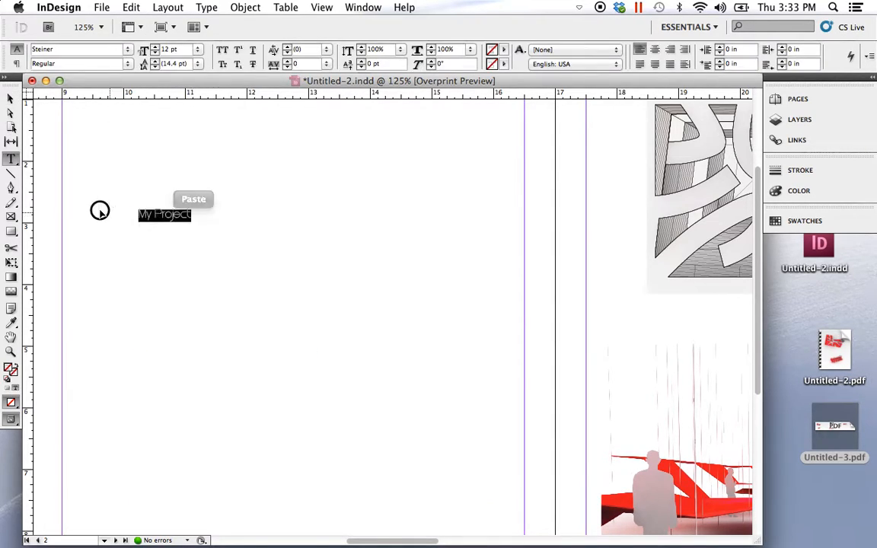
click(198, 51)
click(194, 186)
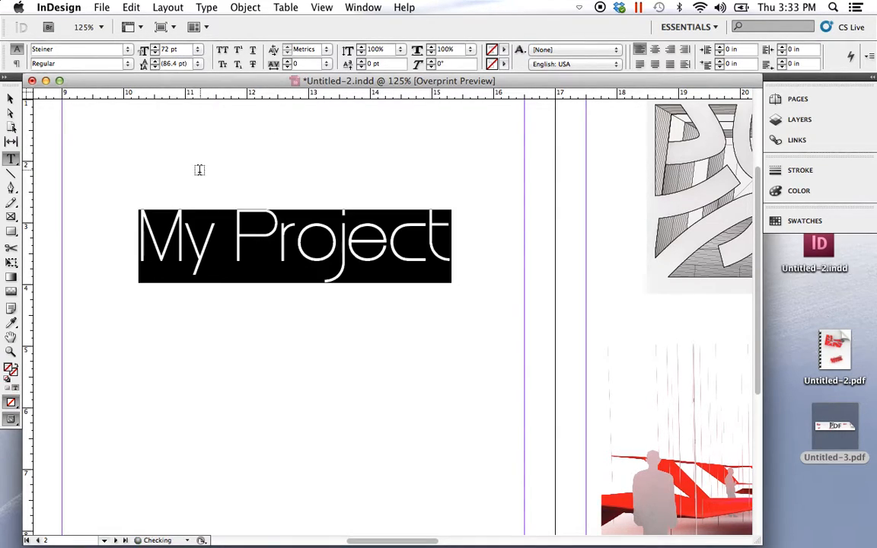
click(11, 98)
click(144, 137)
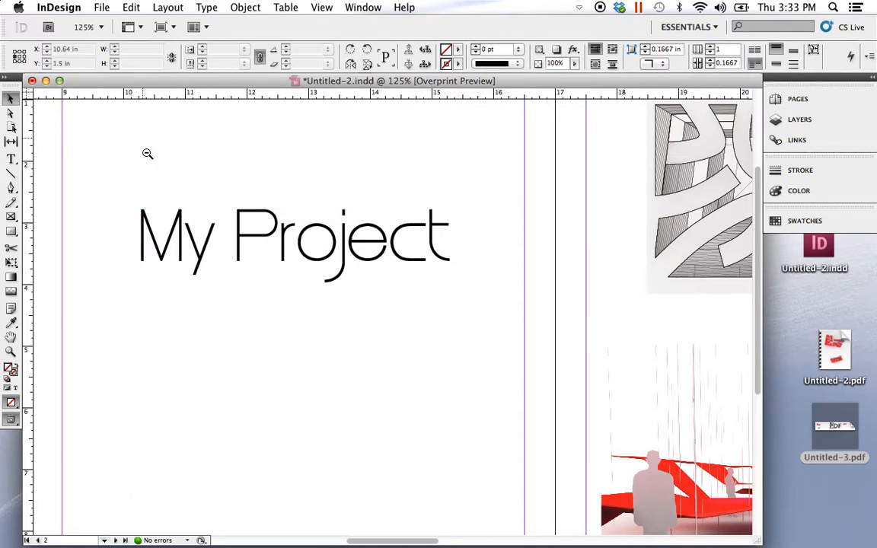
alt+click(328, 260)
alt+click(333, 279)
alt+click(385, 286)
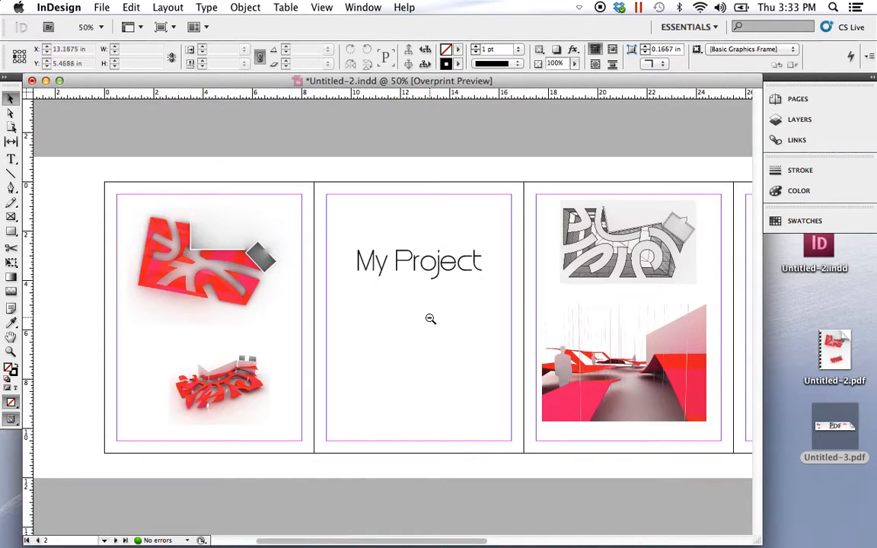
scroll(430, 318, right, 5)
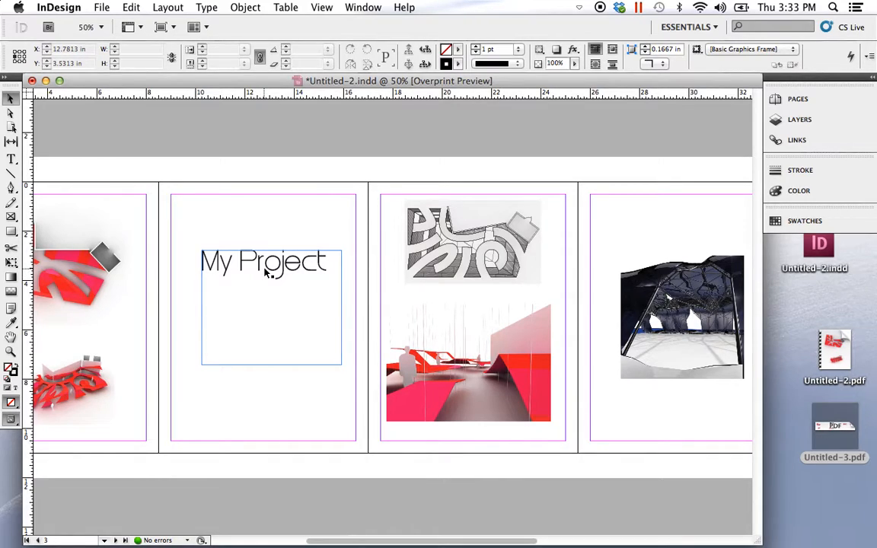
Step: Switch to Chrome, search dafont.com for "steiner", look through the results and return to the InDesign document
mouse_move(240, 533)
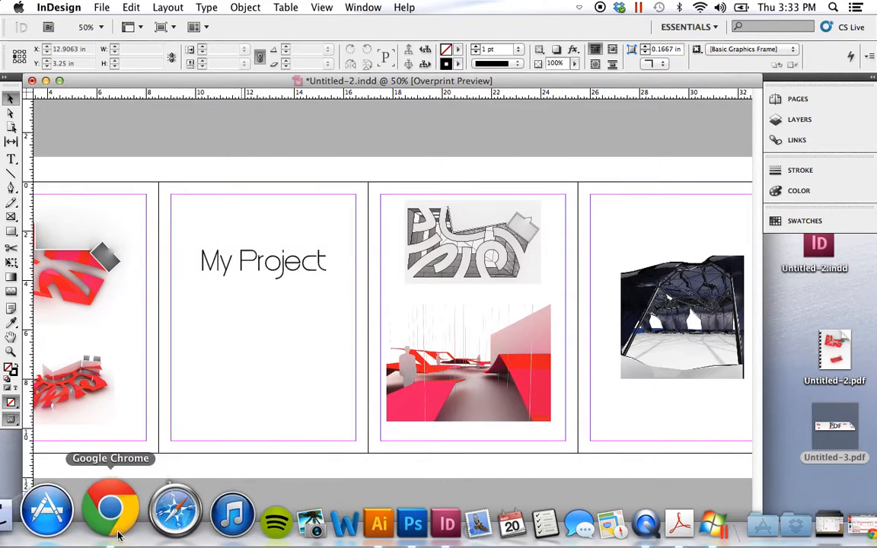
click(118, 536)
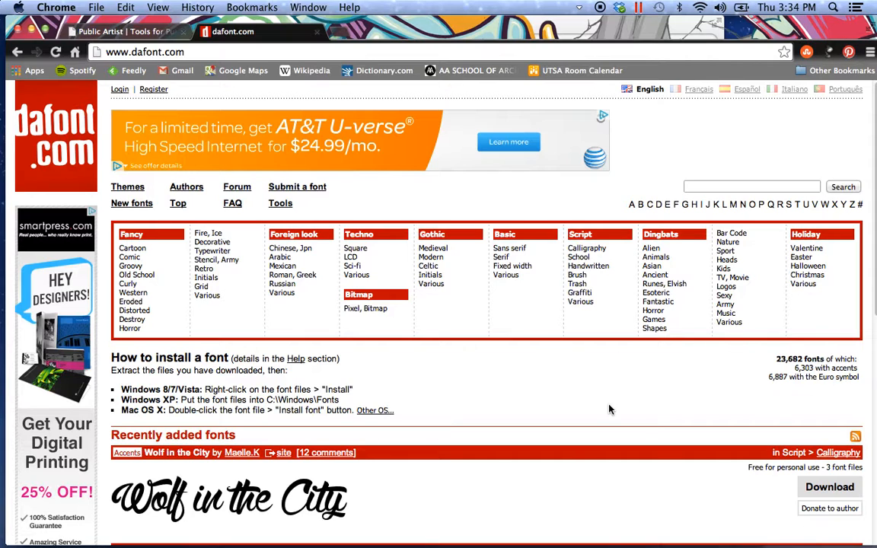
scroll(609, 409, down, 2)
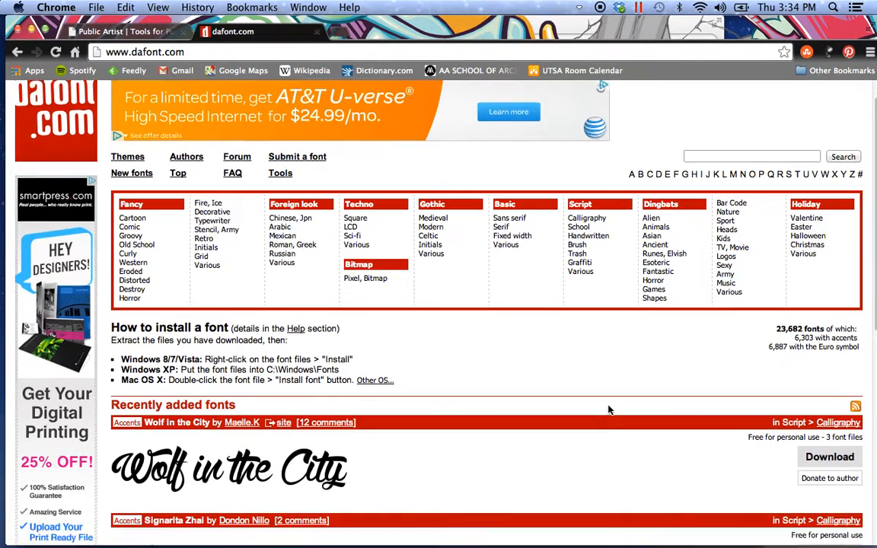
scroll(609, 408, up, 2)
click(739, 186)
text(steiner)
key(Return)
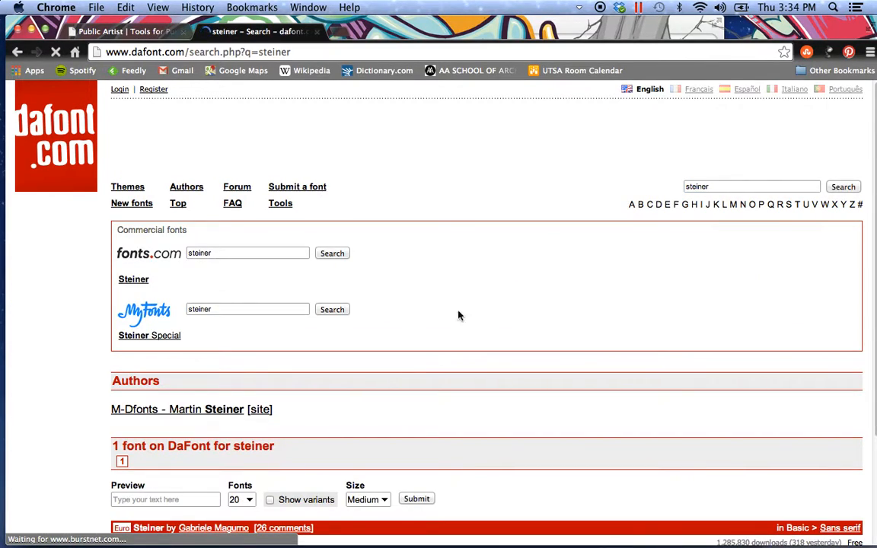
scroll(361, 404, down, 1)
scroll(359, 403, down, 5)
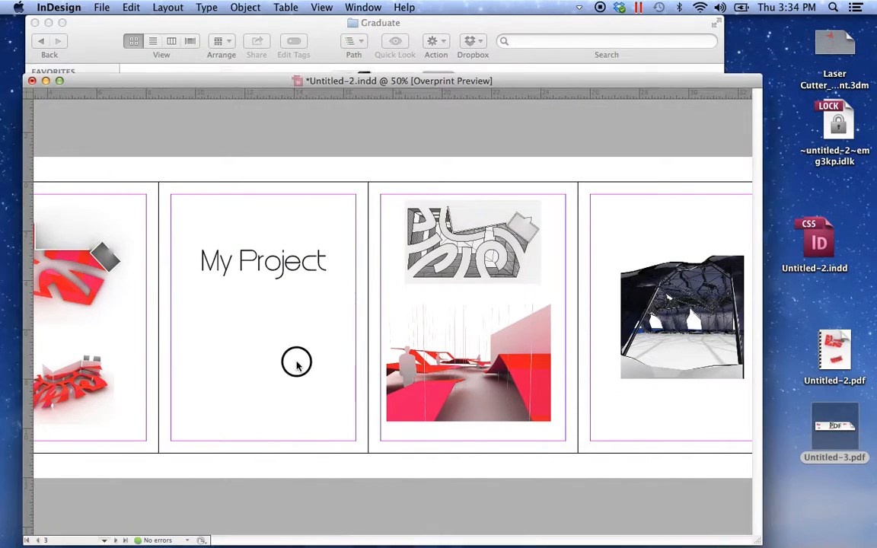
click(296, 365)
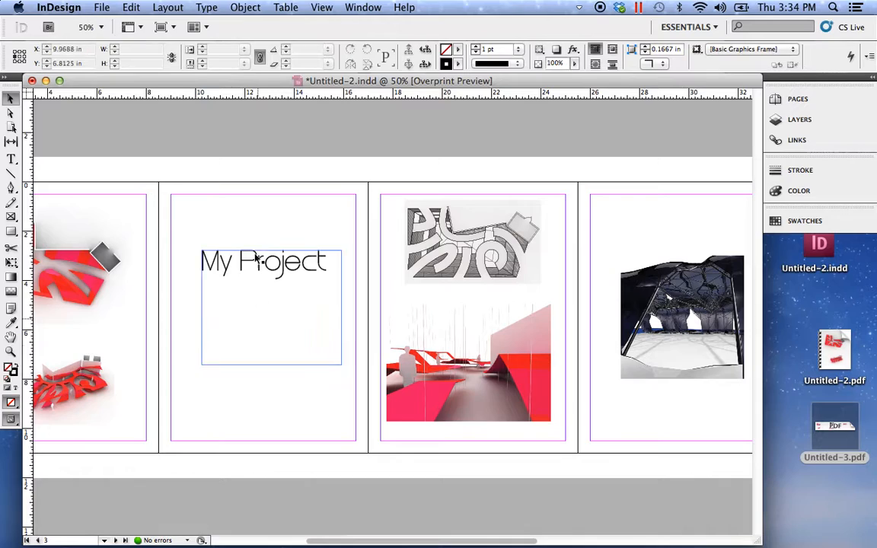
Step: Examine the "My Project" title on the second page and the images on the adjacent third page up close
click(299, 396)
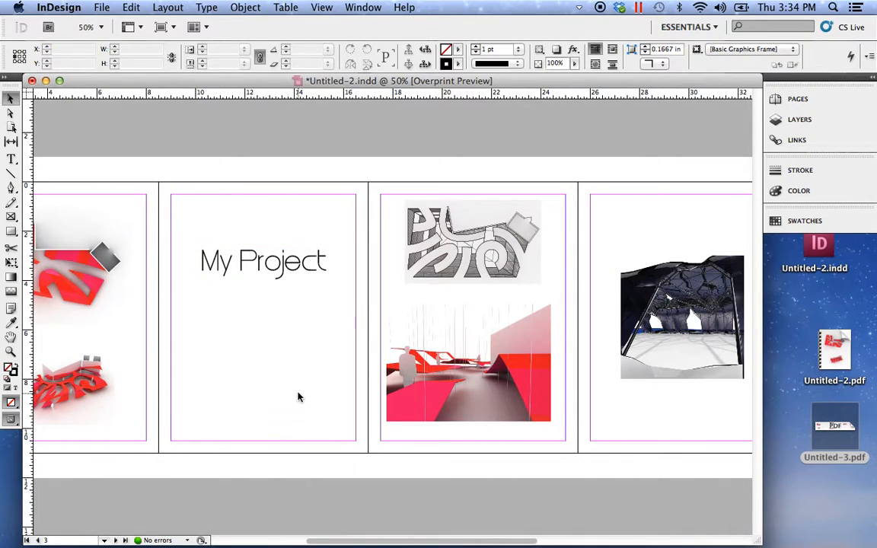
click(296, 366)
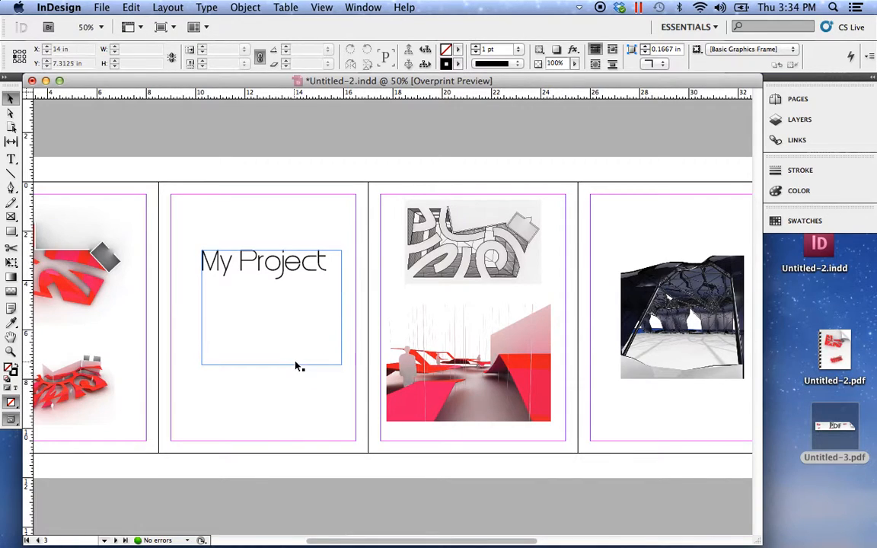
click(287, 395)
key(z)
drag(403, 419, 145, 160)
scroll(398, 364, right, 2)
key(v)
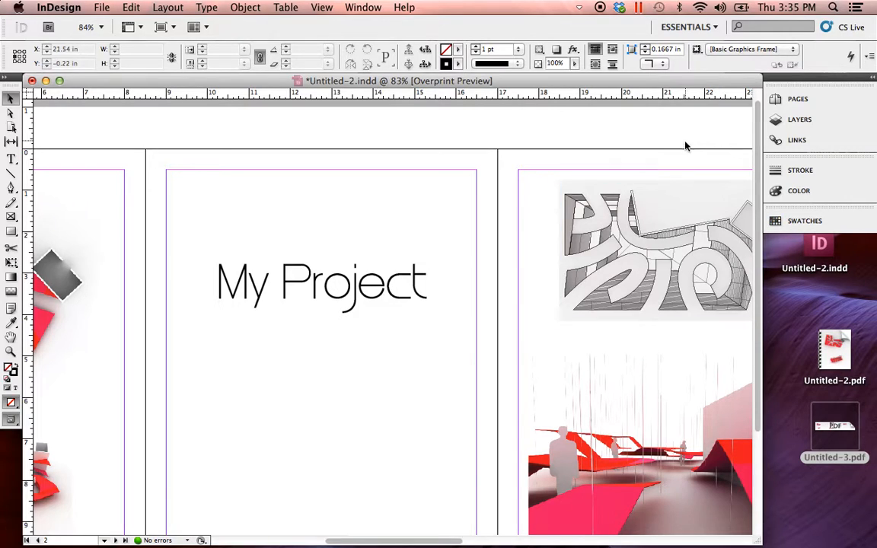
scroll(503, 374, down, 5)
scroll(502, 373, right, 5)
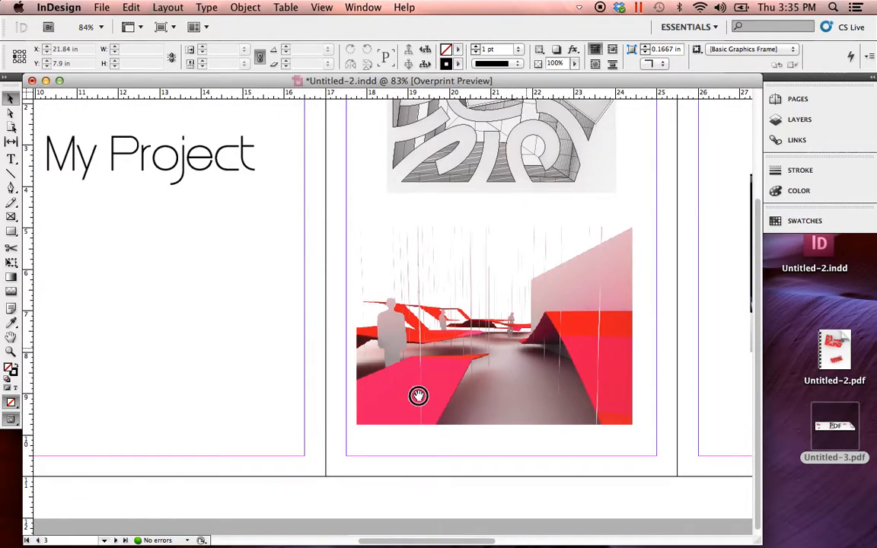
scroll(398, 385, right, 4)
scroll(397, 385, up, 2)
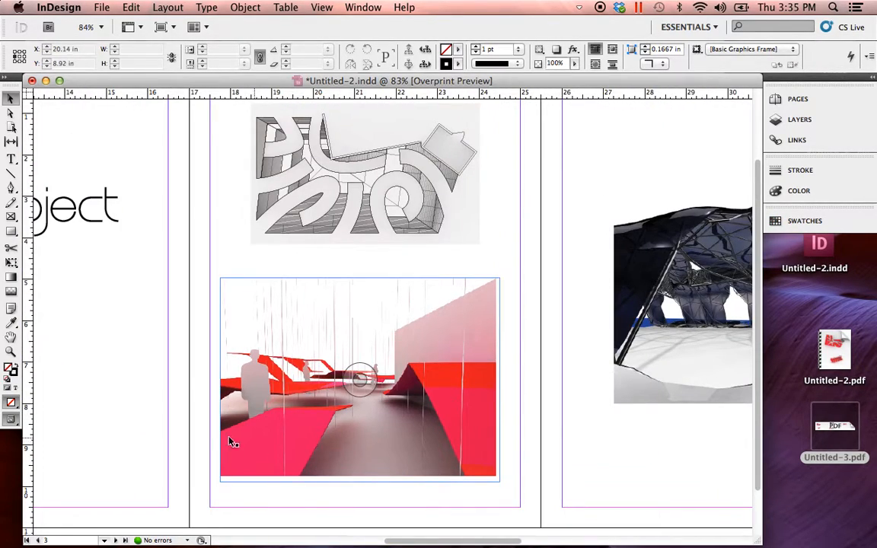
scroll(244, 442, left, 10)
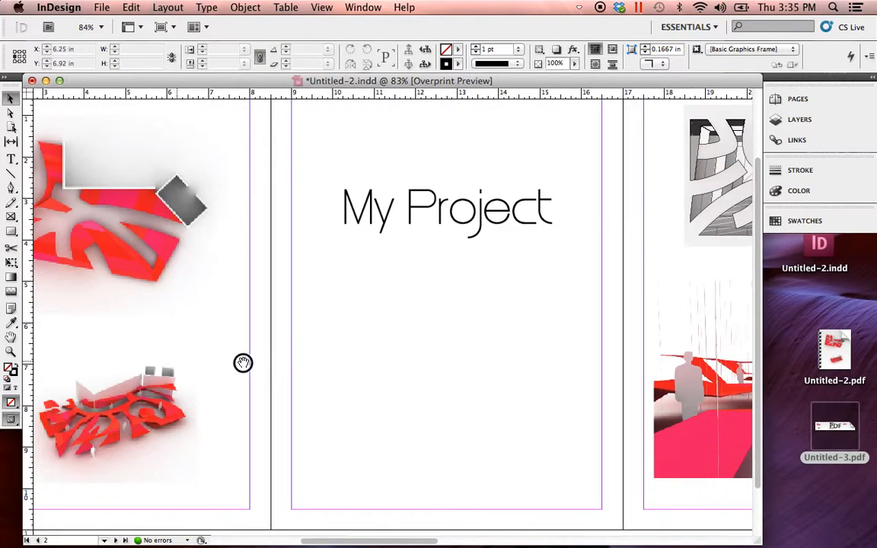
scroll(221, 362, left, 3)
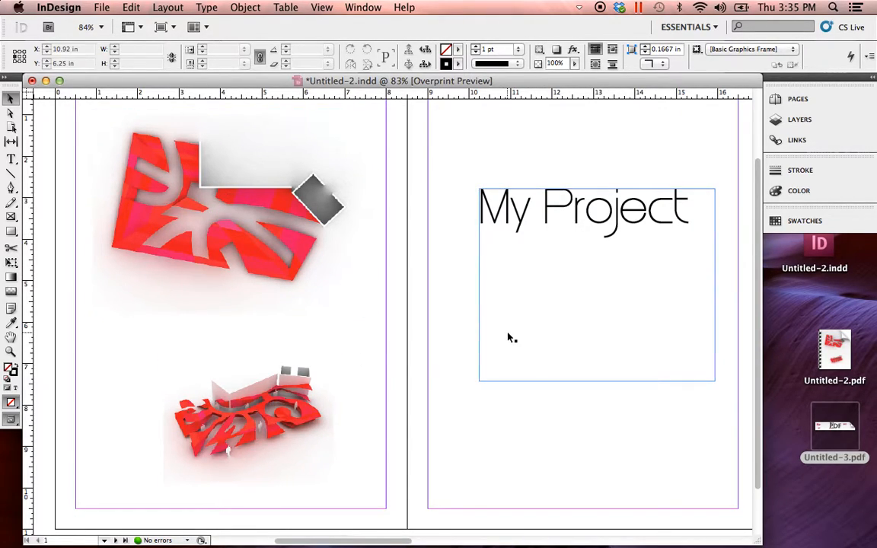
key(space)
drag(541, 403, 396, 414)
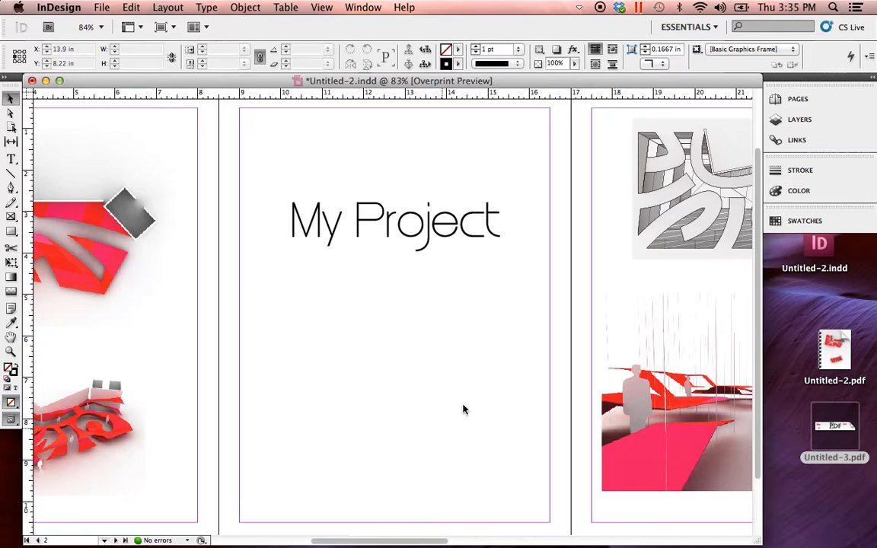
Step: Load the colour swatches from "5in1 from Kuler.ase" in the Assignment 04 folder into the document
click(795, 223)
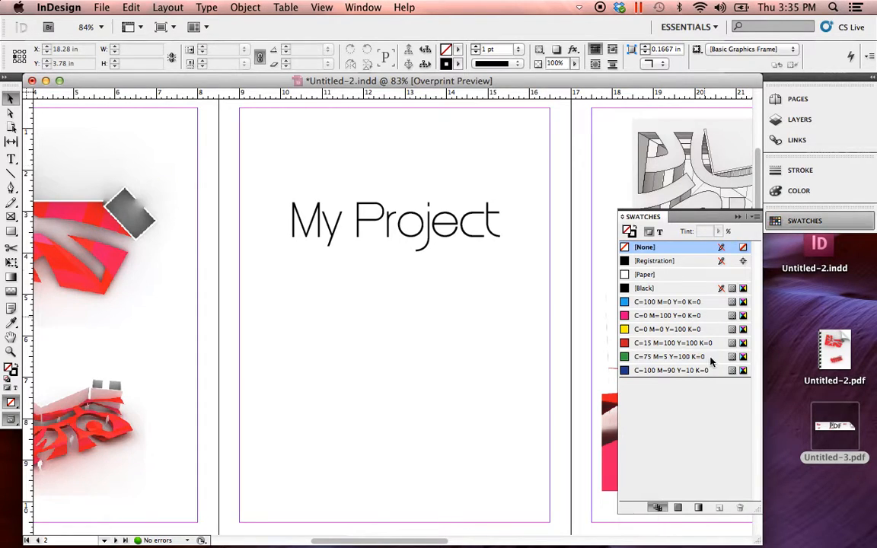
click(756, 217)
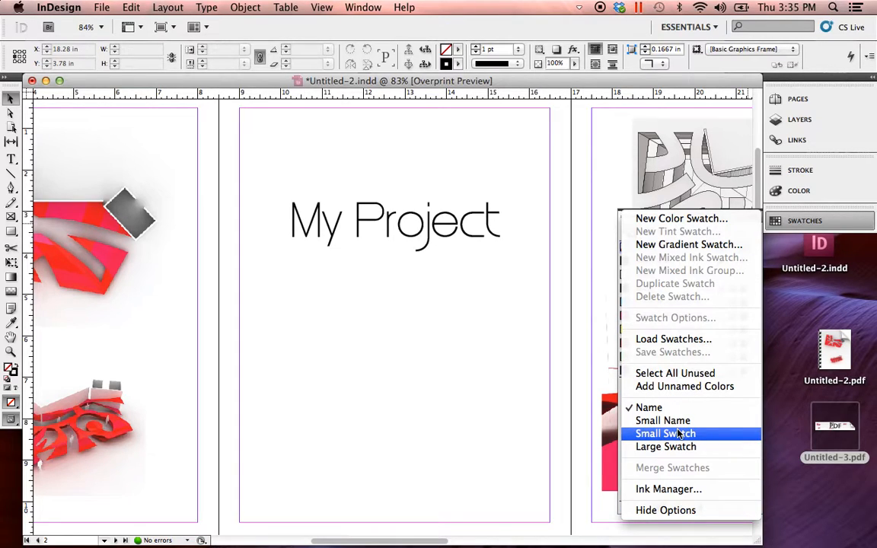
click(575, 370)
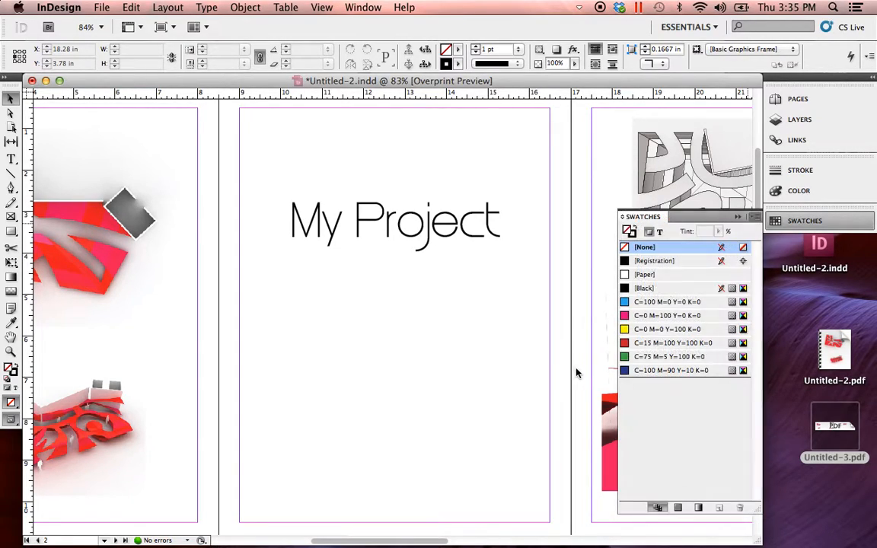
click(754, 220)
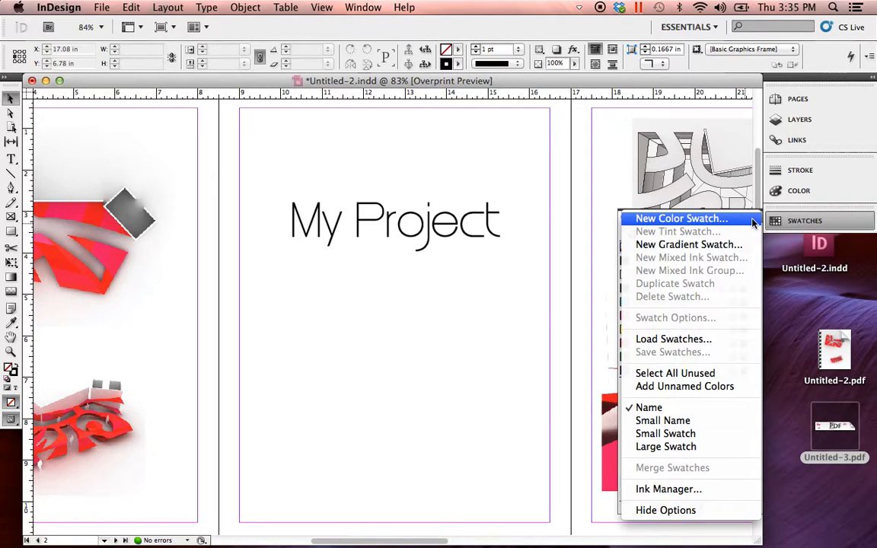
click(673, 339)
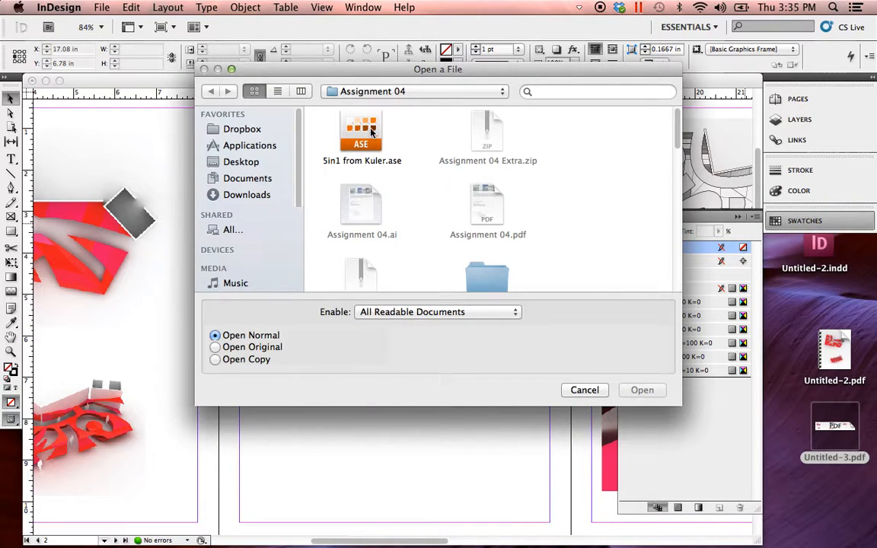
click(368, 131)
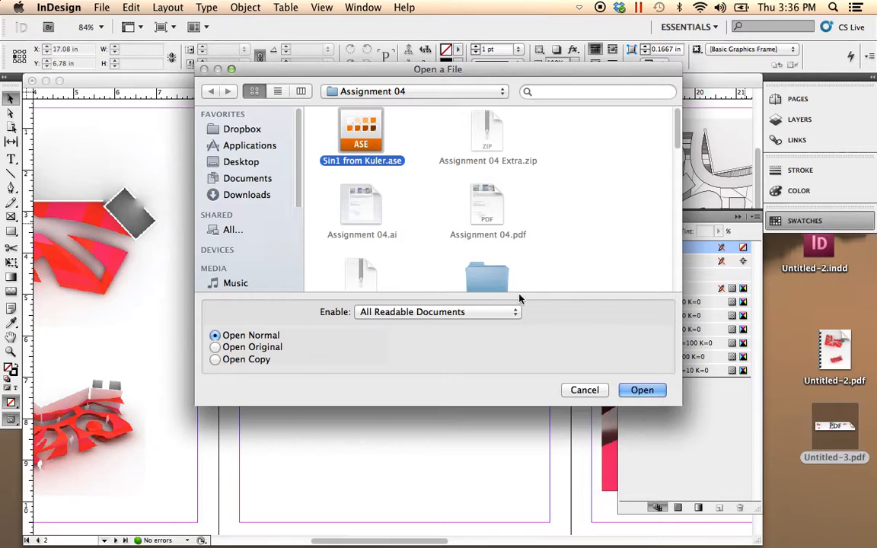
click(646, 392)
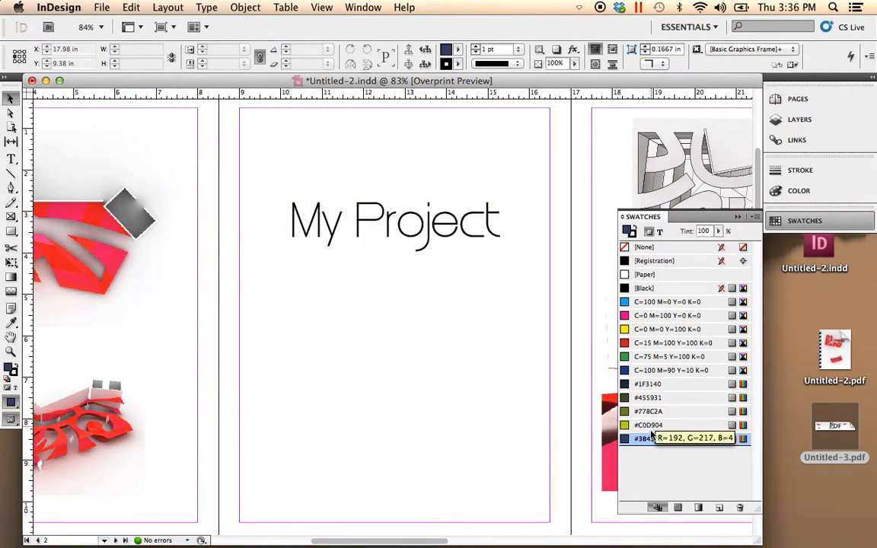
Step: Colour the whole "My Project" title with the #C0D904 swatch, collapse the swatch list and leave the text deselected
click(407, 241)
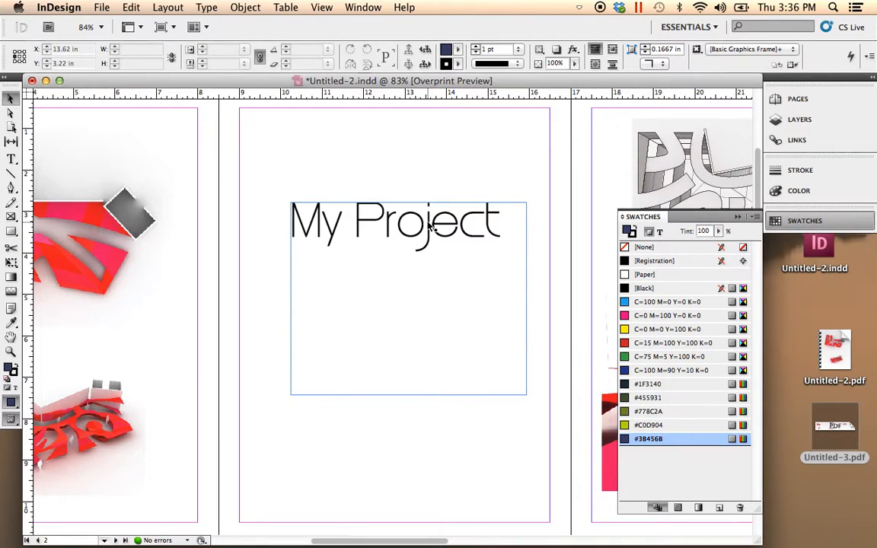
double_click(385, 221)
key(super+a)
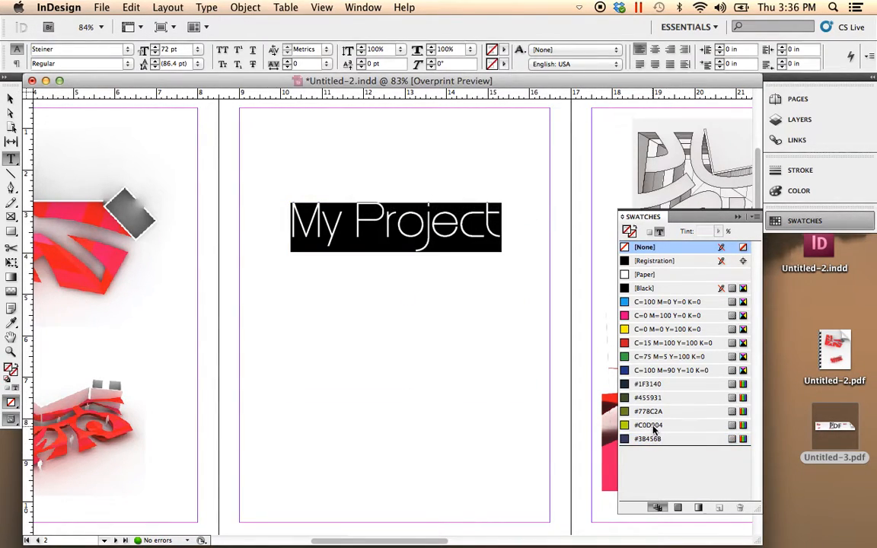
click(661, 425)
click(430, 413)
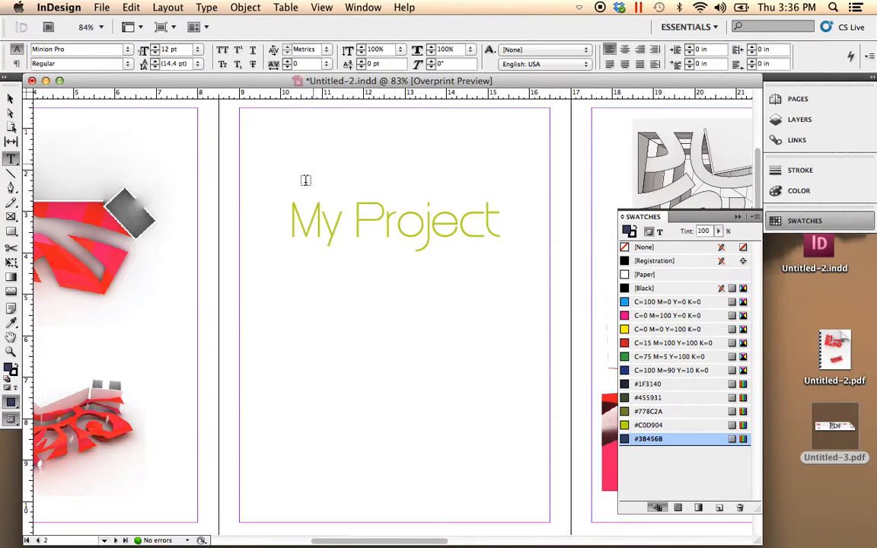
click(10, 96)
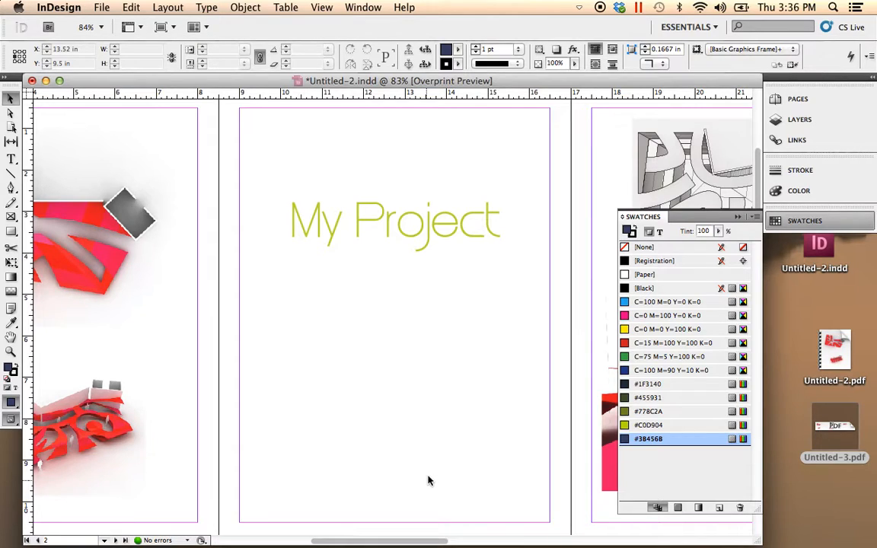
click(736, 217)
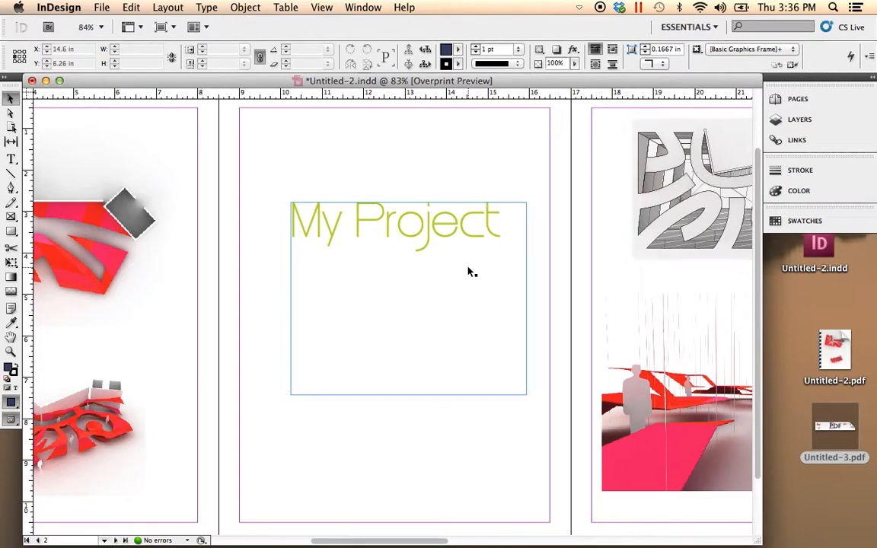
click(342, 404)
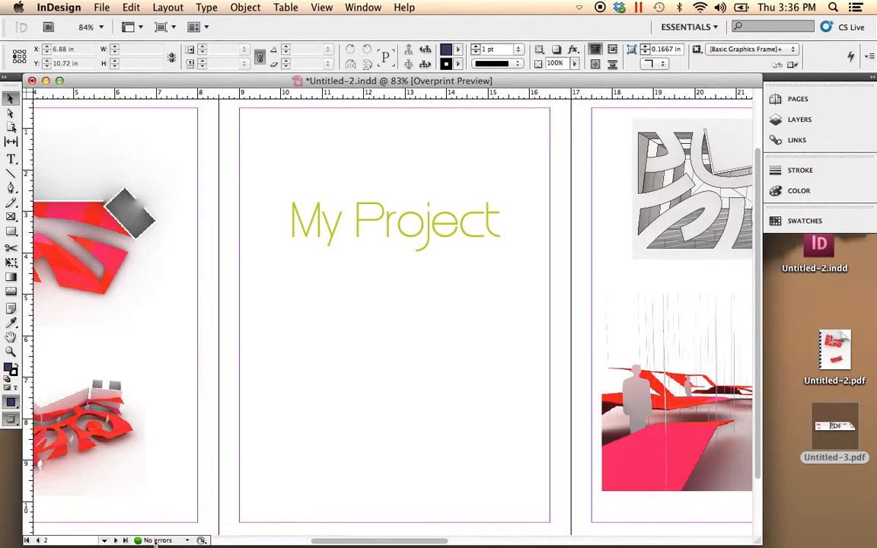
Step: Shrink the "My Project" text frame to about 2.79 in wide by 2.62 in high, then deselect it
click(644, 466)
click(503, 478)
click(488, 228)
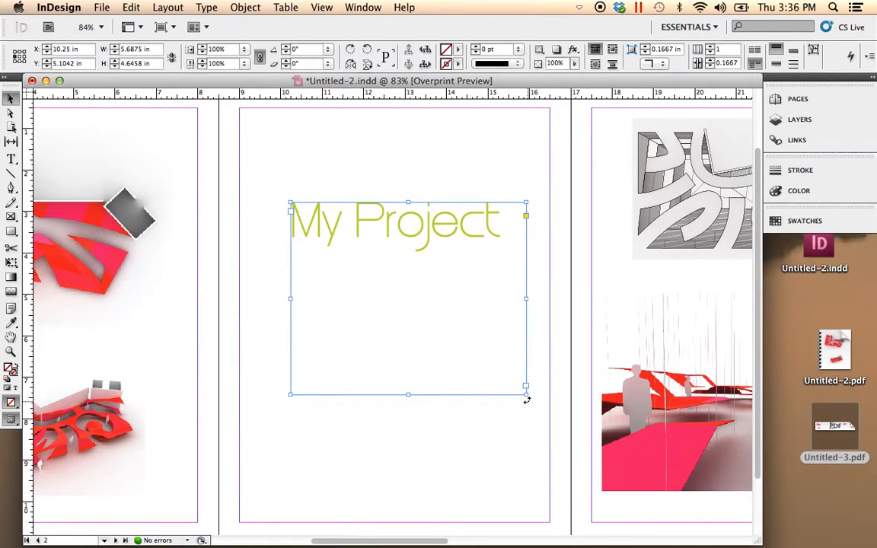
drag(526, 387, 407, 310)
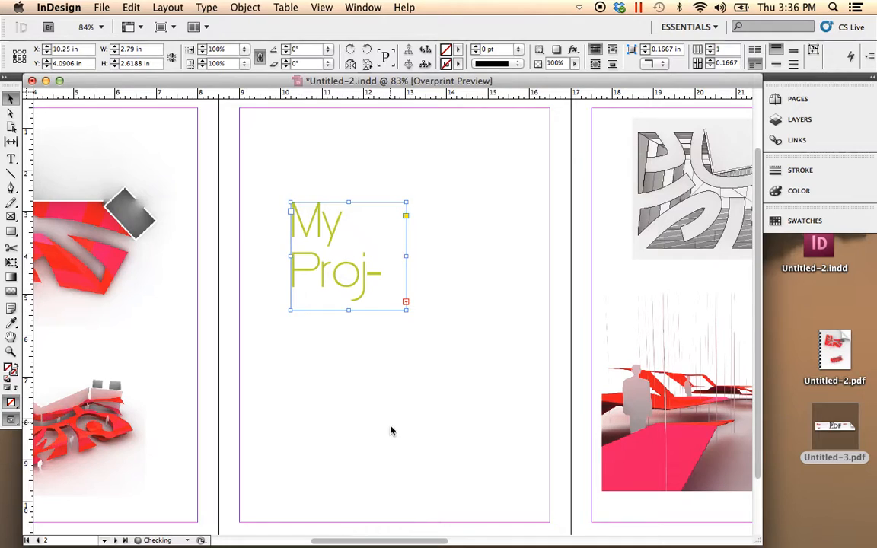
click(396, 419)
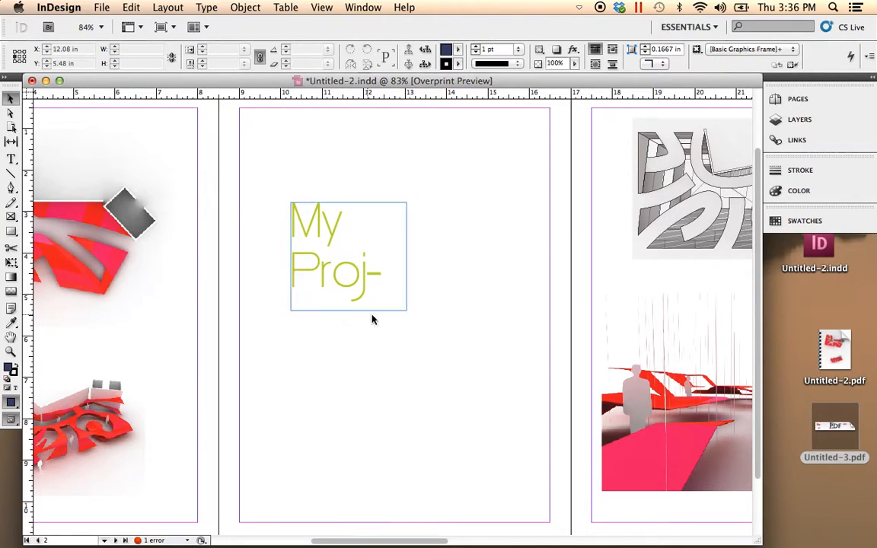
Step: Turn off Overprint Preview for the document
click(332, 9)
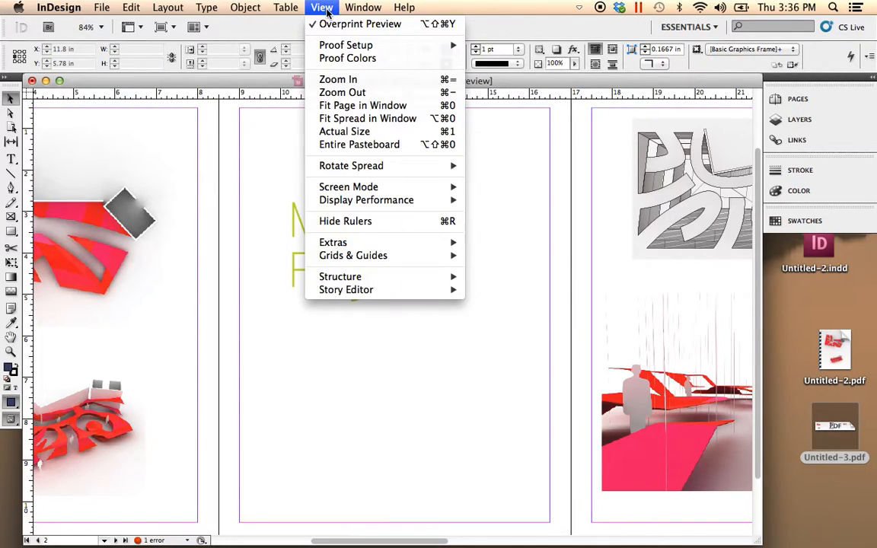
click(339, 21)
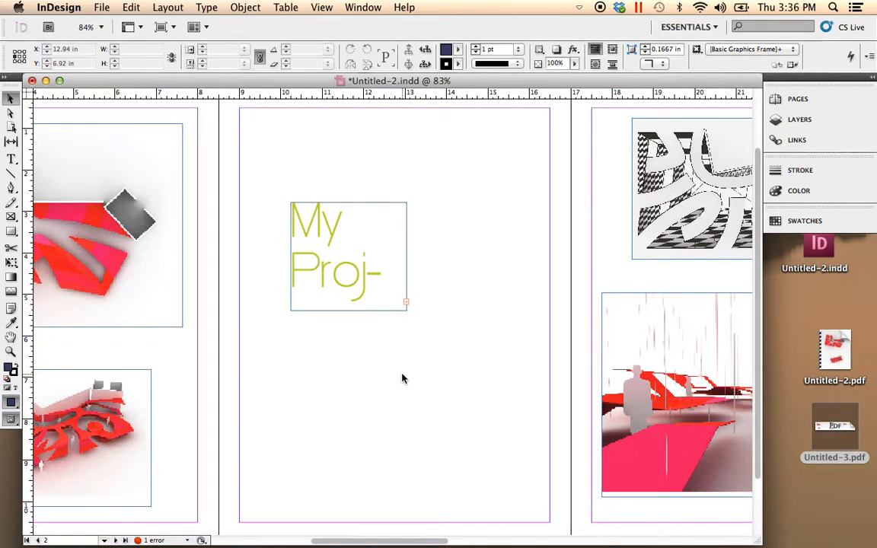
click(318, 10)
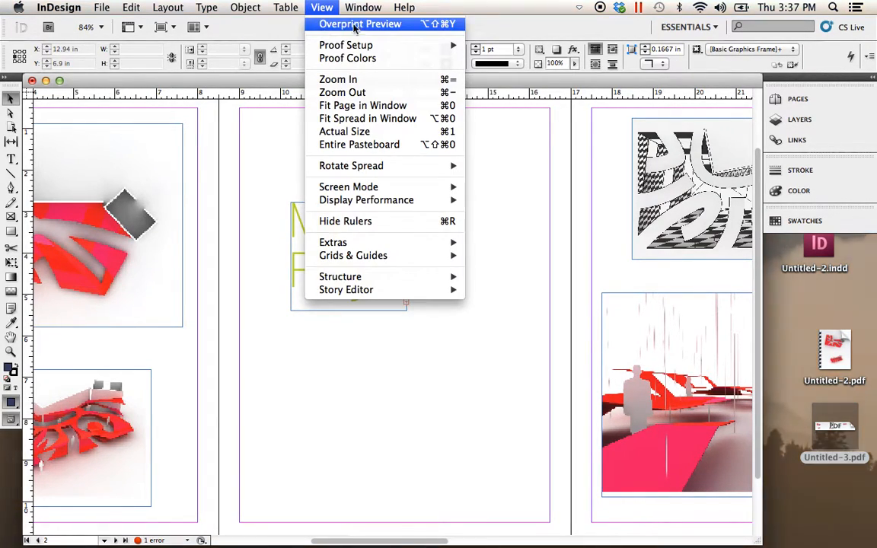
click(451, 354)
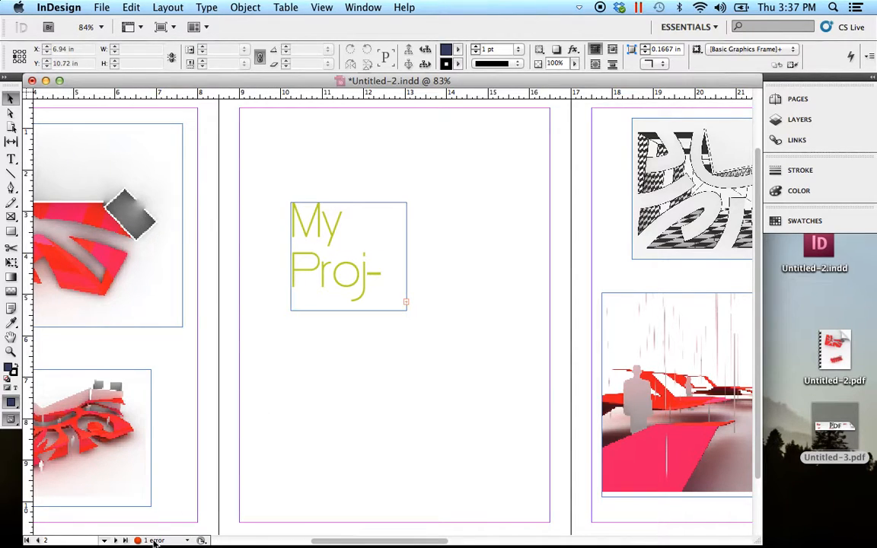
Step: Examine the document's Preflight error list and close it
click(187, 540)
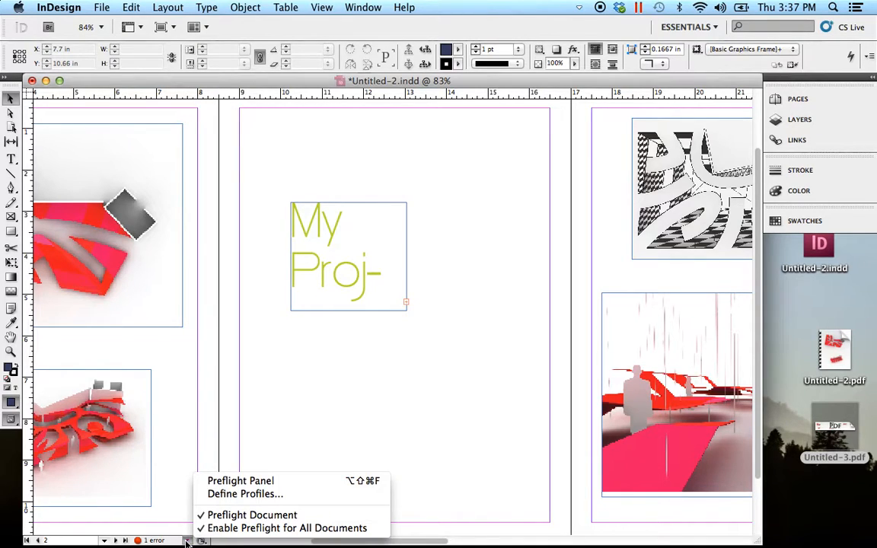
click(144, 542)
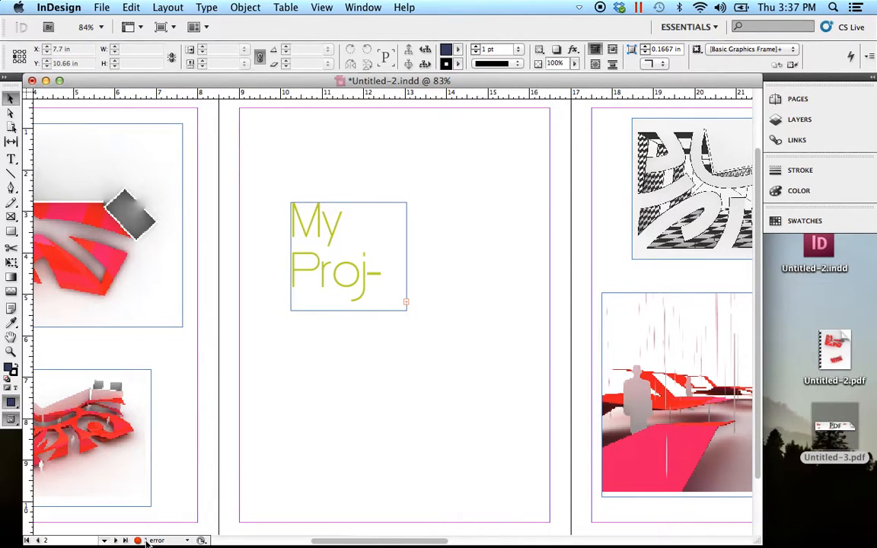
double_click(146, 542)
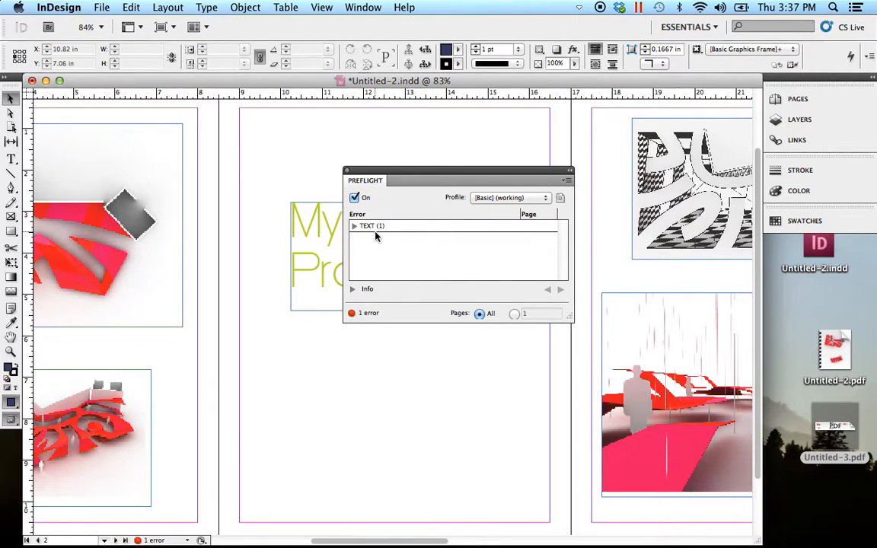
click(347, 171)
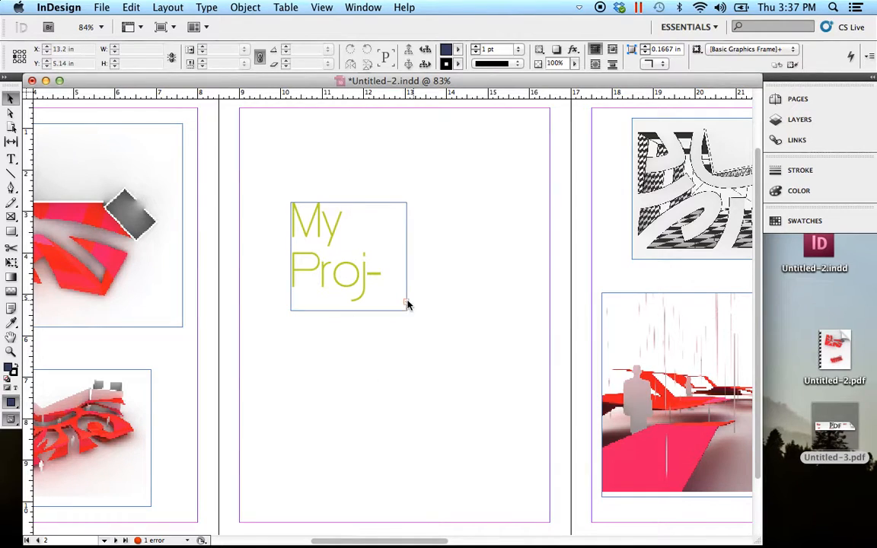
Step: Resize the "My Project" text frame to fit the title on one line, about 5.15 in wide by 1.24 in high
click(377, 278)
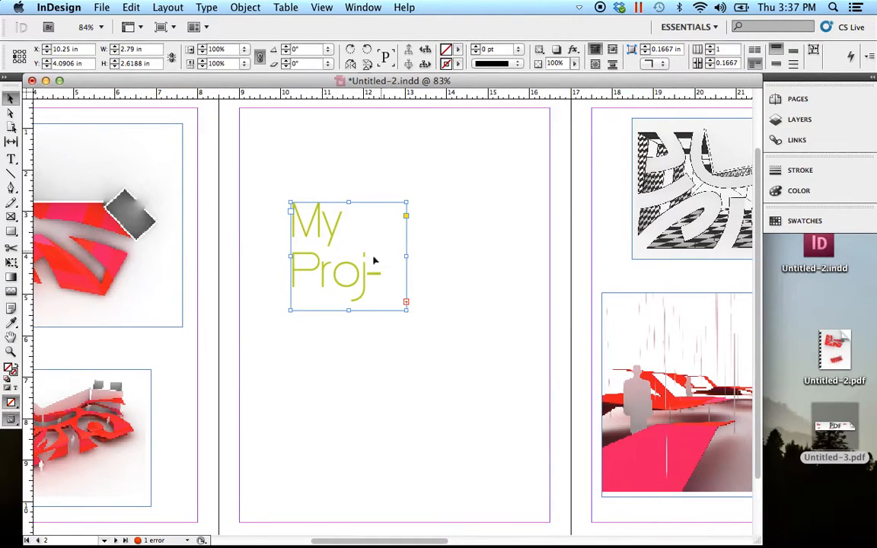
drag(408, 310, 438, 333)
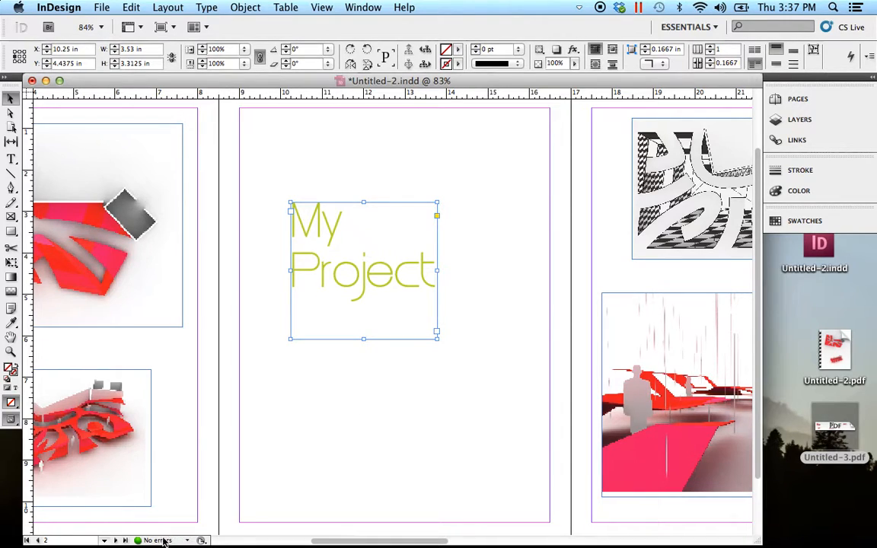
drag(436, 338, 515, 344)
drag(404, 349, 406, 273)
double_click(482, 227)
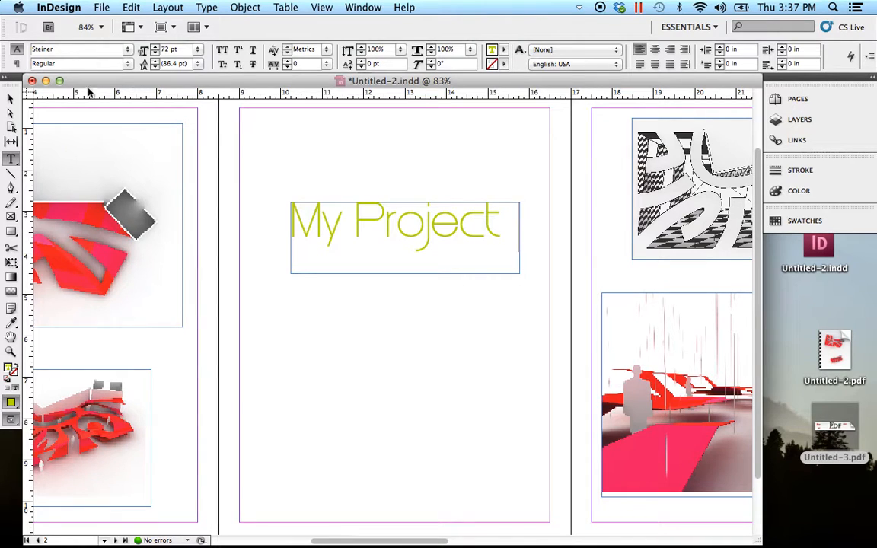
click(9, 97)
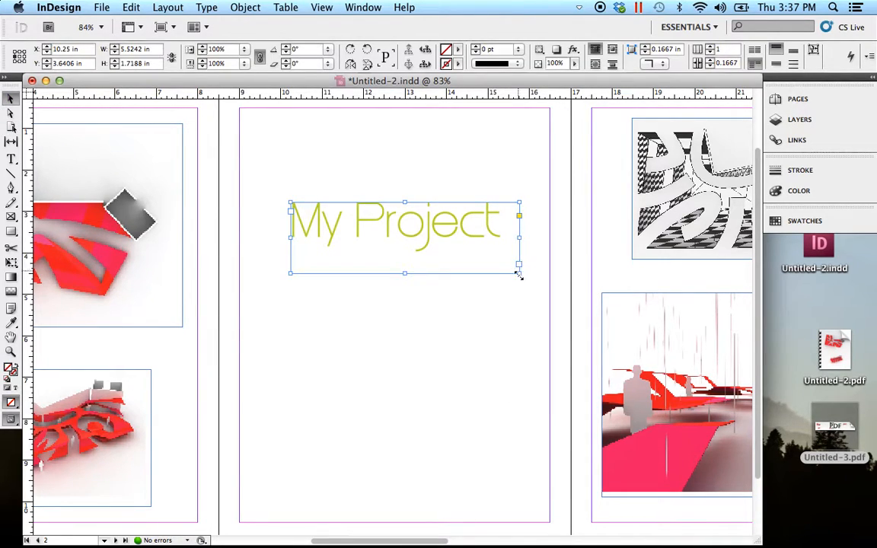
drag(519, 272, 504, 252)
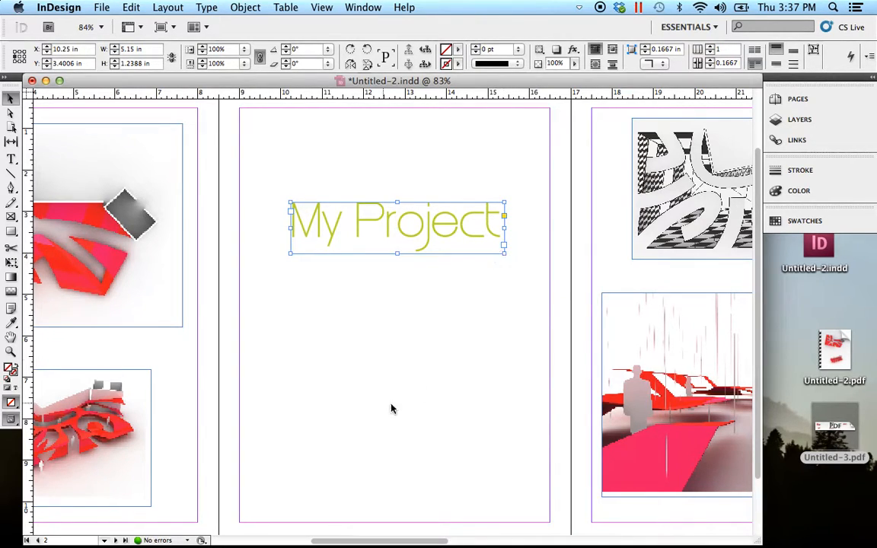
Step: Paste the clipboard content at the end of the "My Project" title and leave text editing
double_click(499, 225)
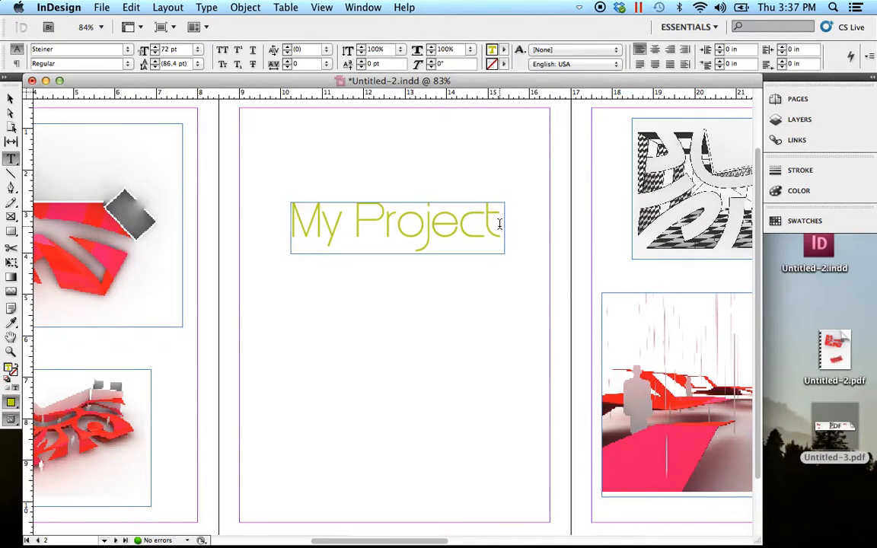
key(super+v)
click(11, 96)
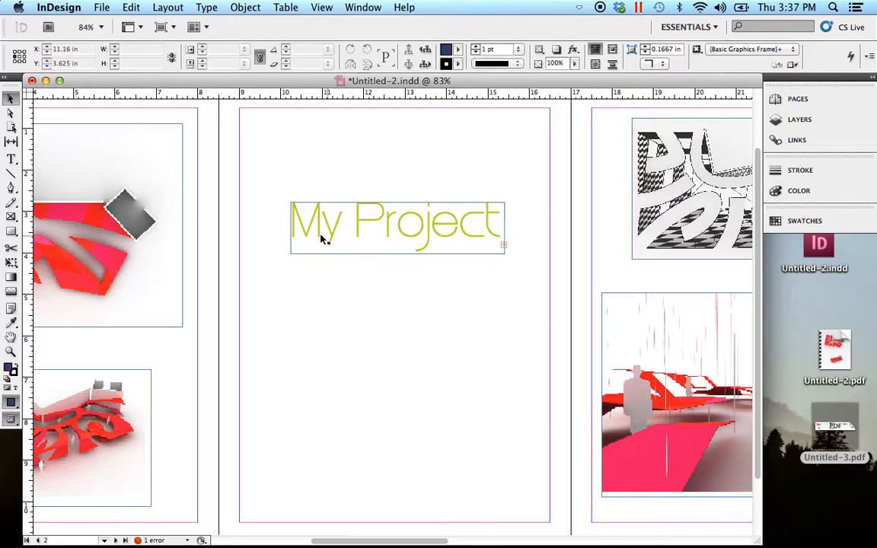
Step: Clear the overset text at the end of the "My Project" title and leave text editing
click(486, 227)
key(t)
click(501, 232)
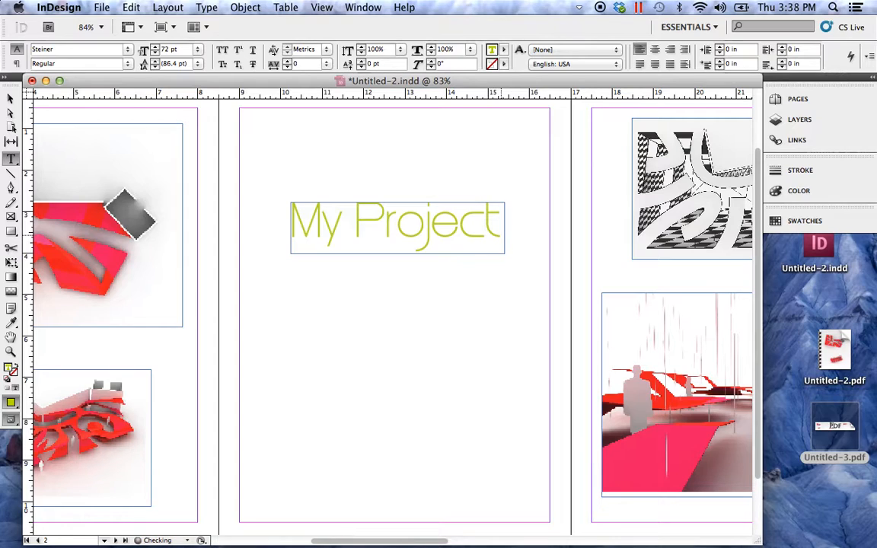
key(Escape)
click(503, 310)
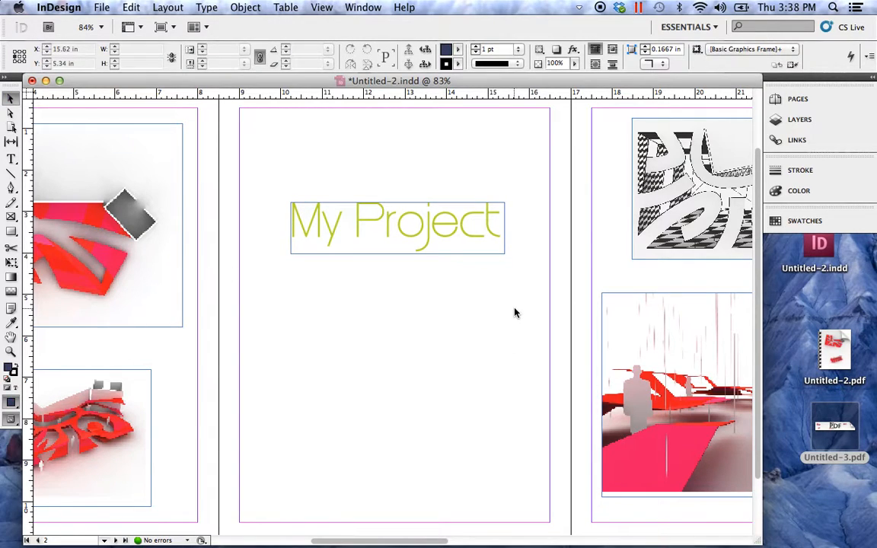
Step: Examine the six-page spread and the "My Project" title at several zoom levels
key(super+space)
super+click(371, 265)
alt+super+click(371, 264)
alt+super+click(412, 309)
alt+super+click(418, 313)
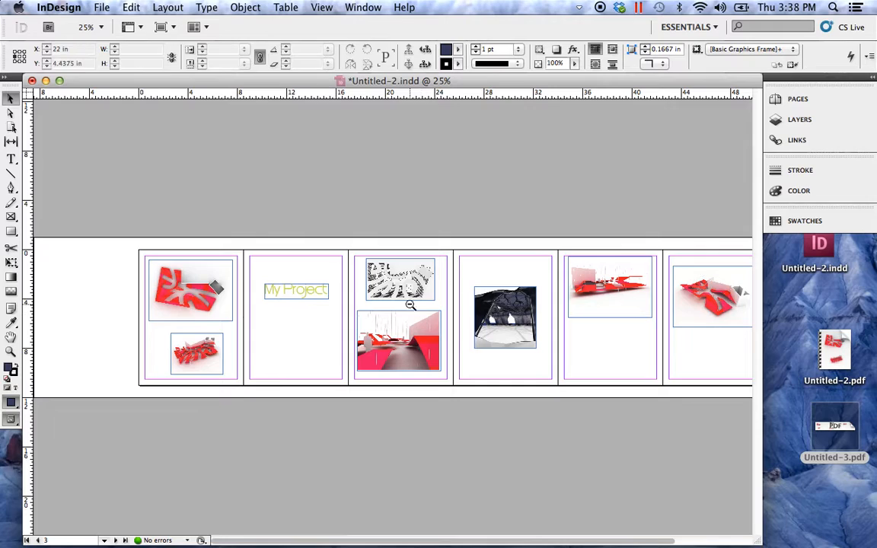
drag(434, 267, 405, 268)
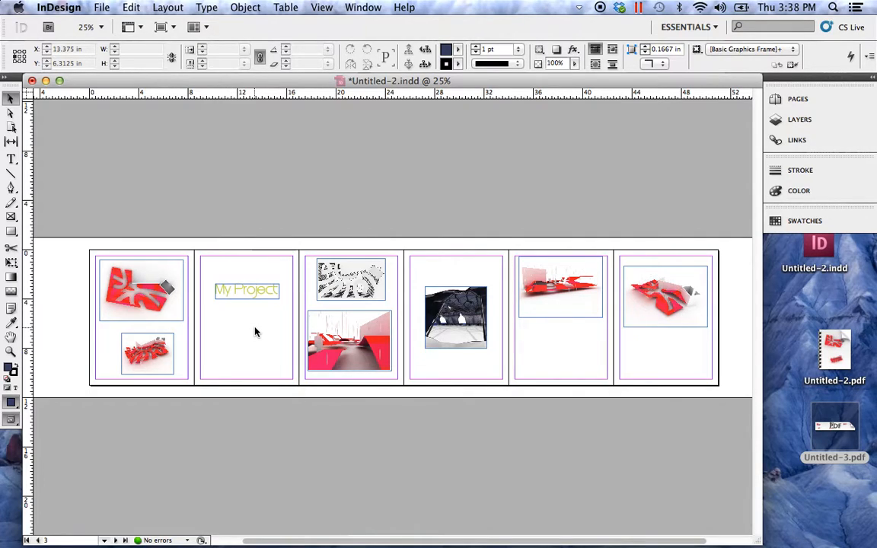
drag(296, 313, 213, 276)
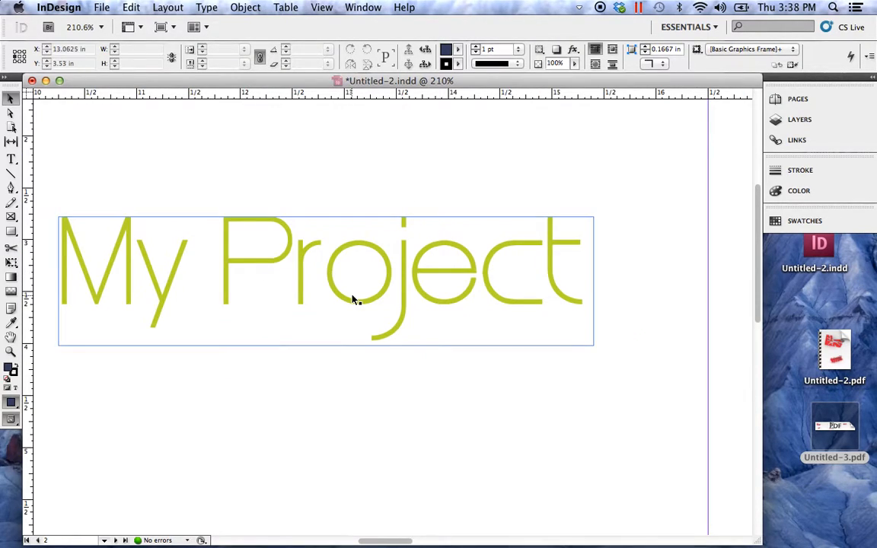
drag(354, 298, 408, 268)
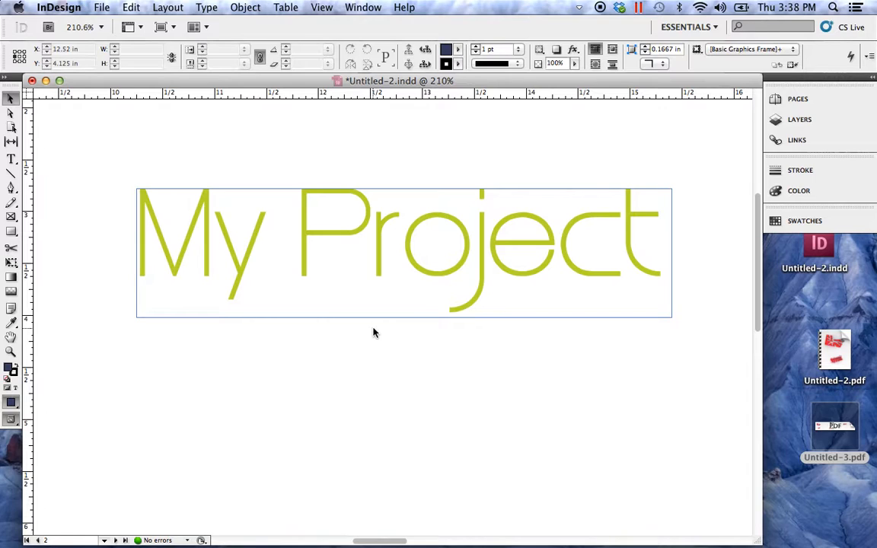
alt+super+click(394, 298)
alt+super+click(383, 264)
alt+super+click(382, 264)
alt+super+click(411, 309)
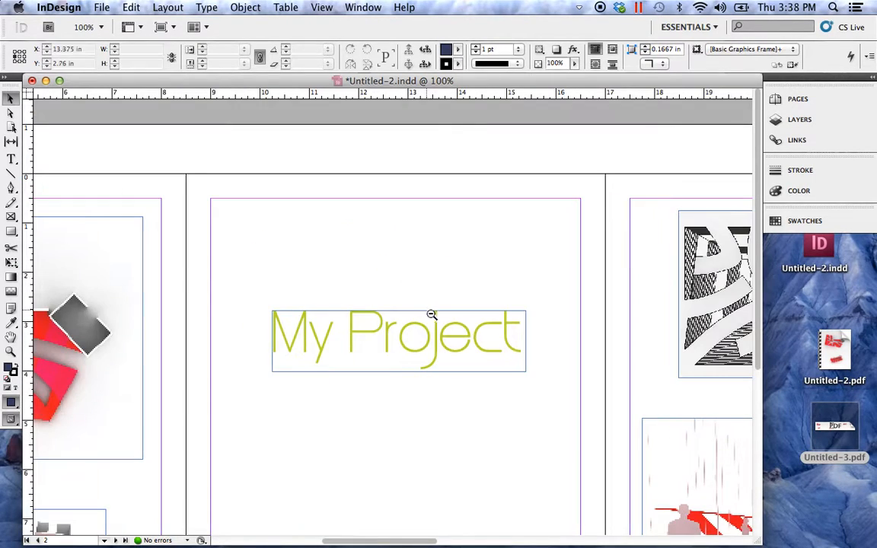
alt+super+click(427, 326)
alt+super+click(426, 327)
mouse_move(406, 334)
mouse_down()
mouse_move(400, 330)
mouse_move(420, 327)
mouse_up()
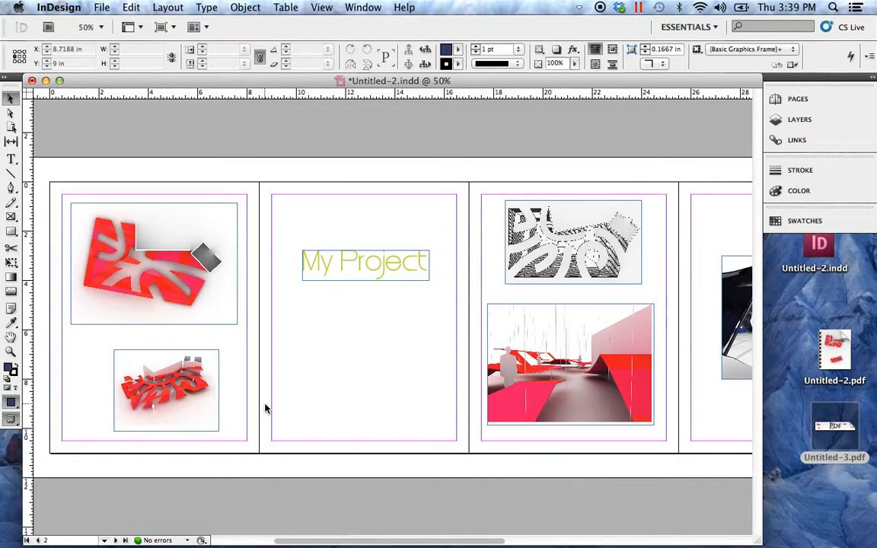
Step: Start a PDF export of the document with the [PDF/X-4:2008] preset
click(102, 8)
mouse_move(176, 256)
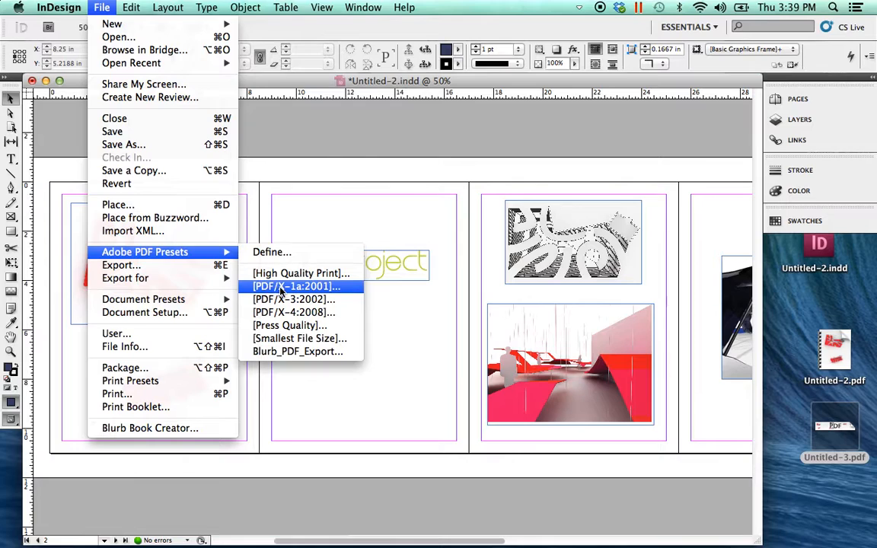
click(322, 318)
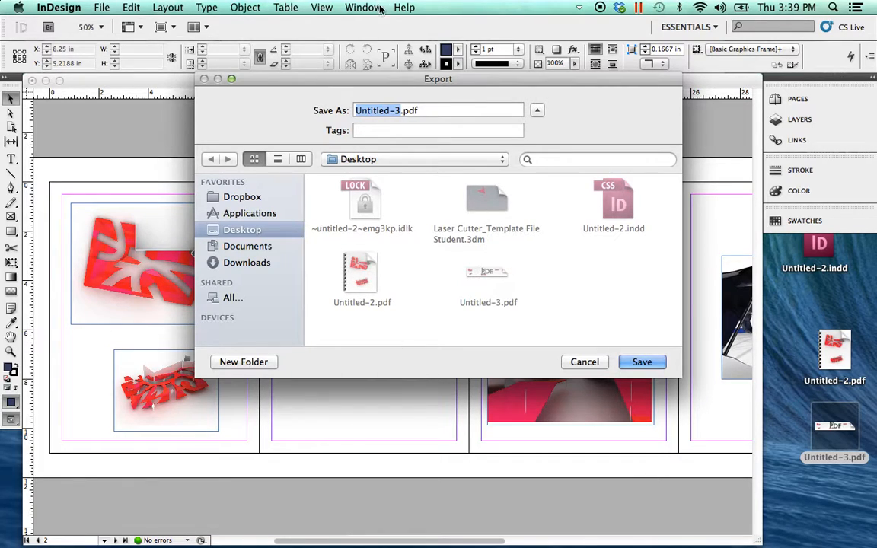
click(398, 111)
key(BackSpace)
text(2)
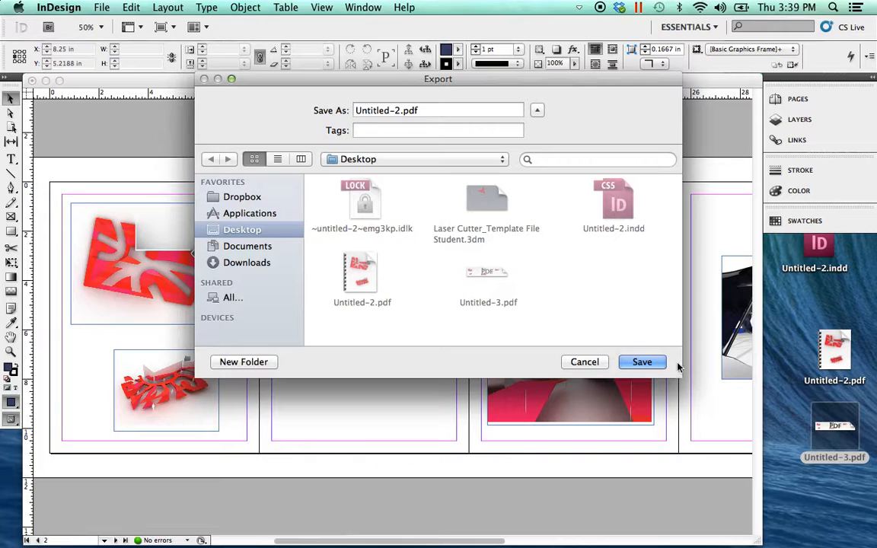
click(649, 361)
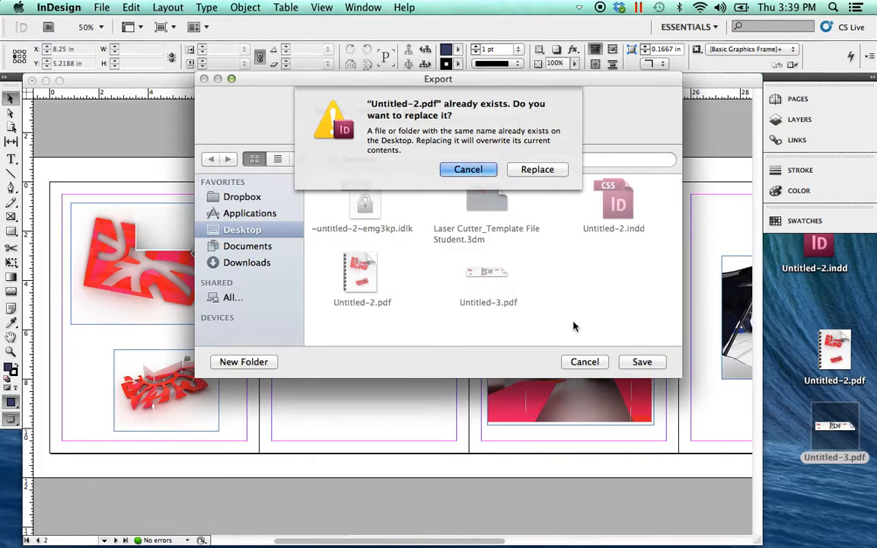
click(457, 169)
Step: Name the file Untitled-4.pdf on the Desktop and export all pages
key(BackSpace)
text(4)
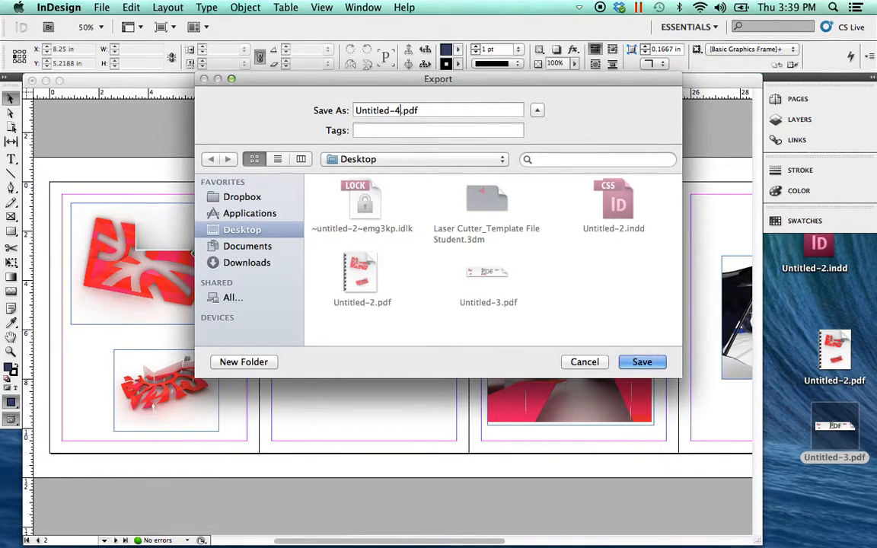
click(643, 362)
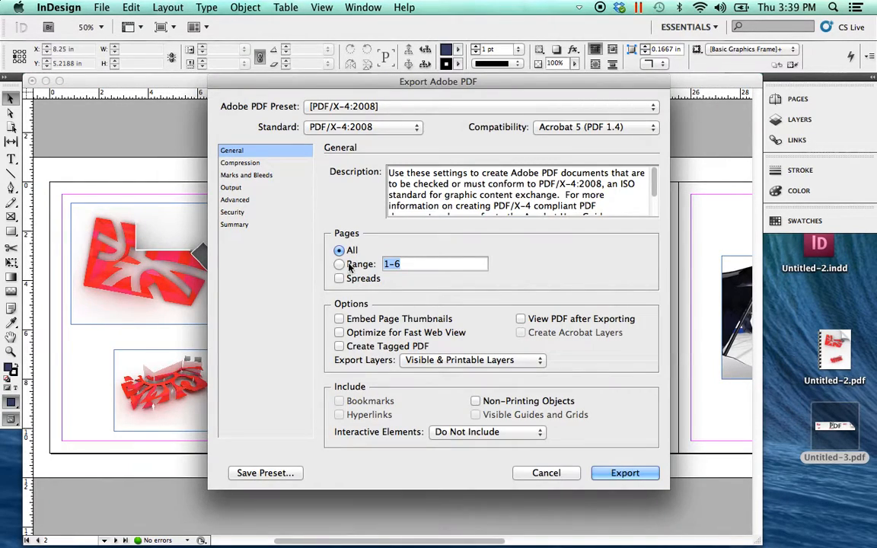
click(624, 473)
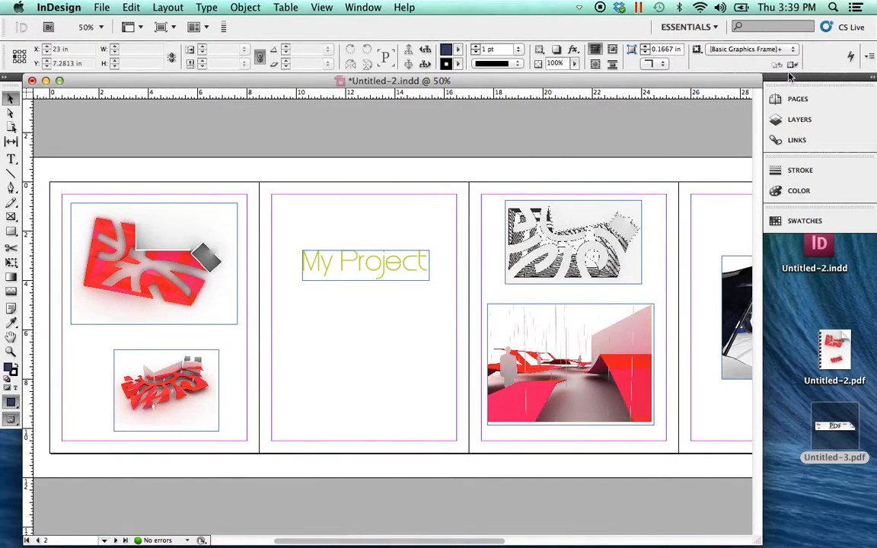
Step: Open Untitled-4.pdf from the desktop in Acrobat, review its first two pages and close it
click(784, 352)
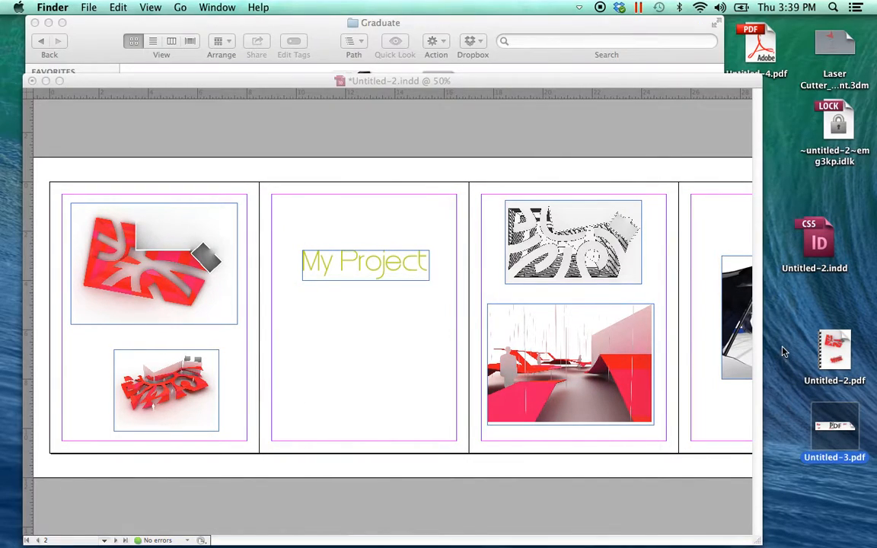
double_click(760, 44)
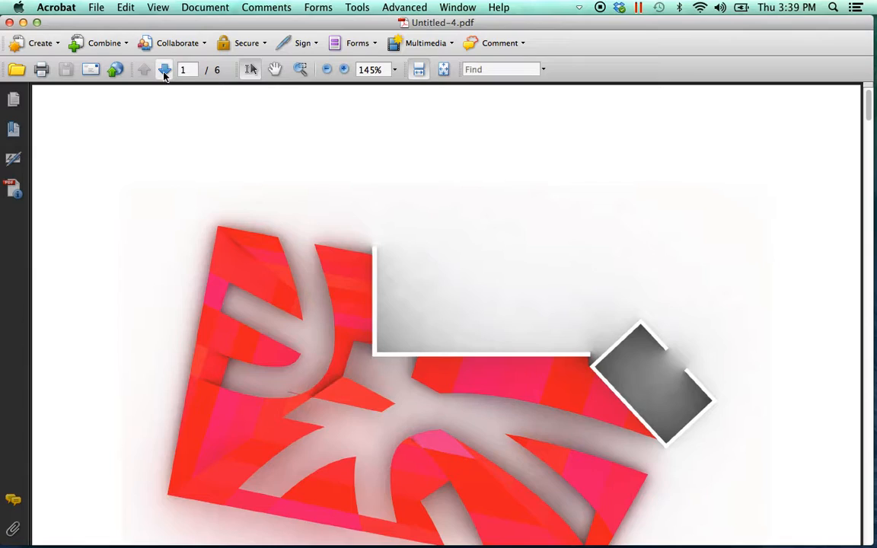
click(164, 72)
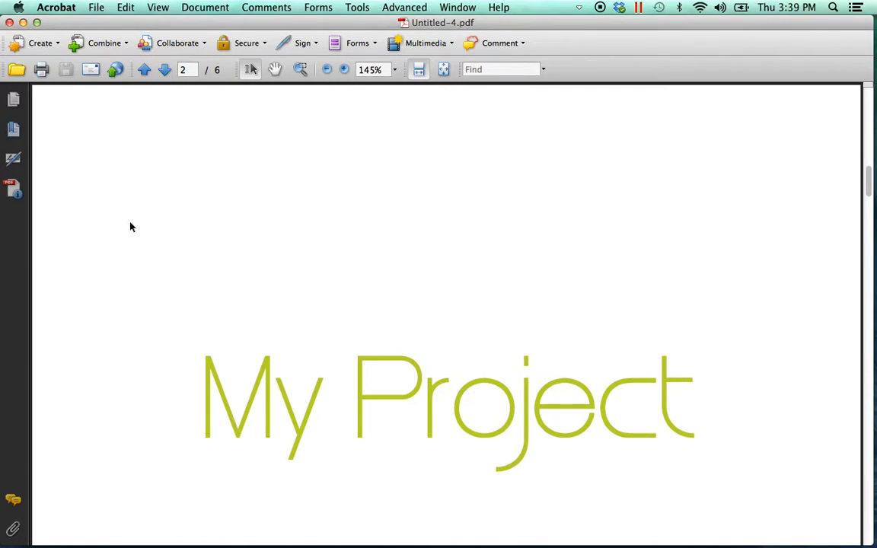
drag(239, 417, 232, 208)
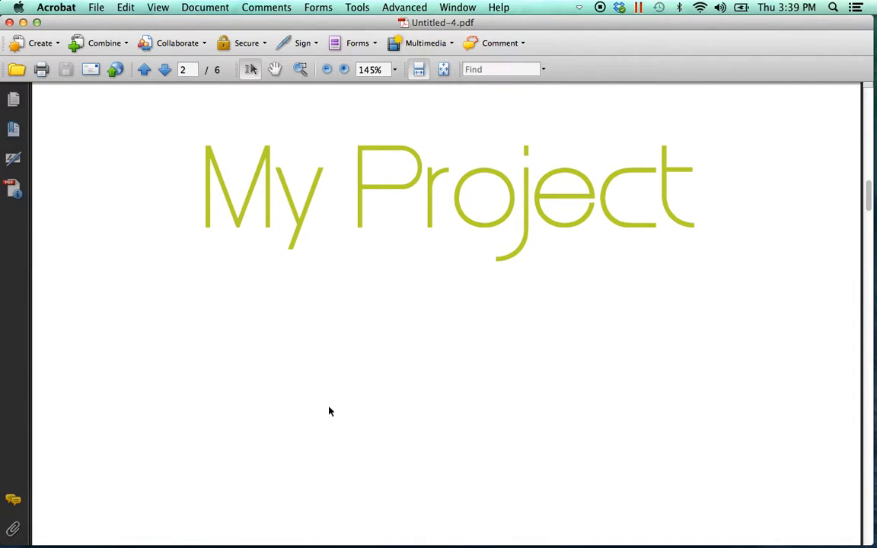
scroll(213, 308, up, 1)
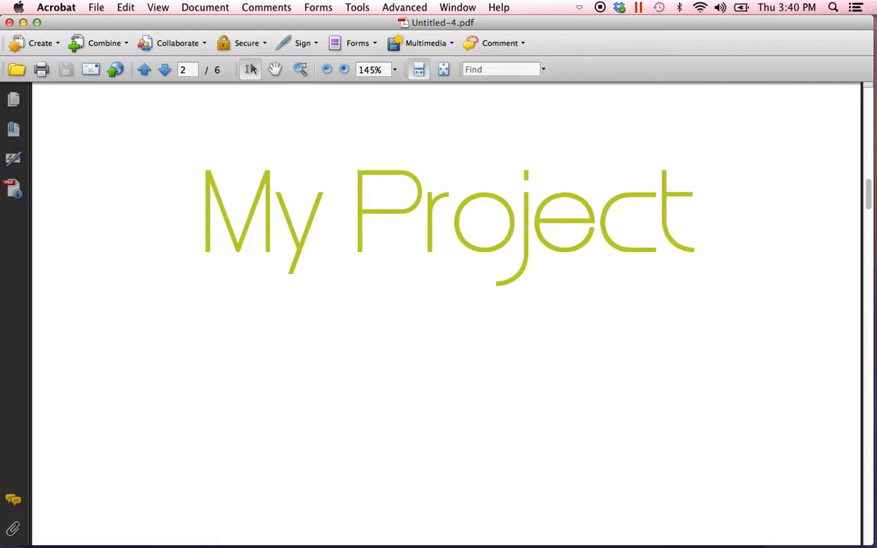
scroll(329, 270, up, 10)
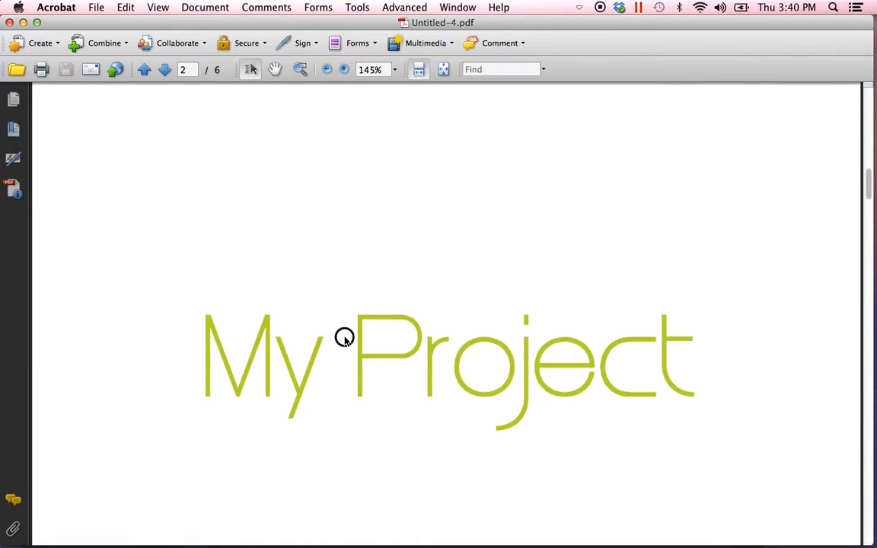
scroll(359, 386, up, 5)
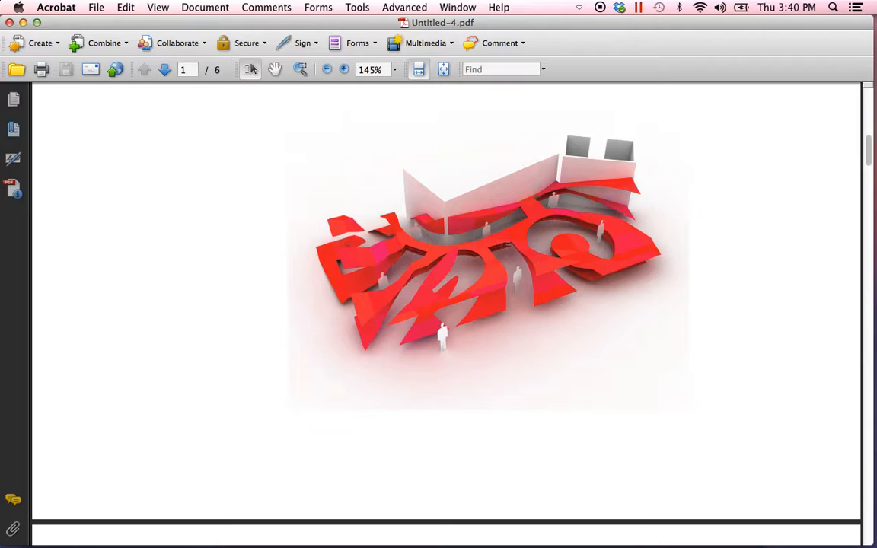
click(9, 23)
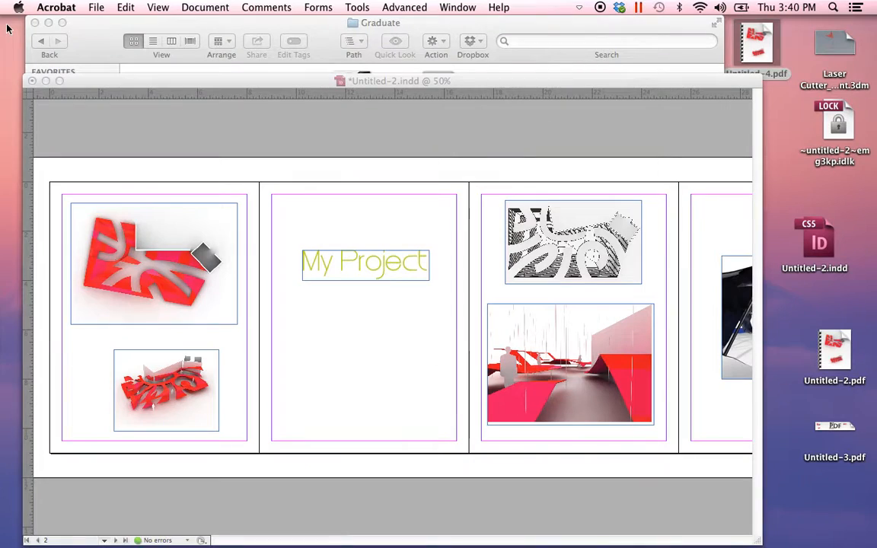
Step: Switch back to InDesign and delete the "My Project" text frame from the second page
click(466, 131)
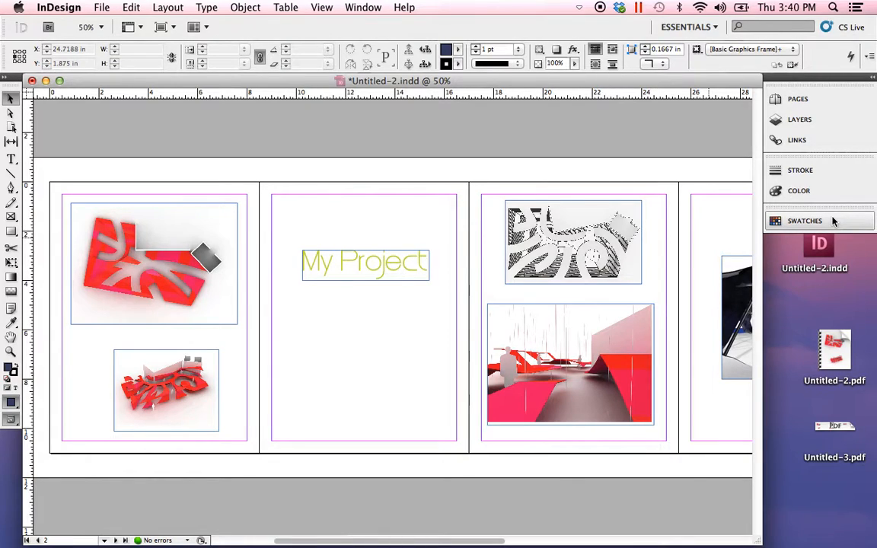
click(565, 172)
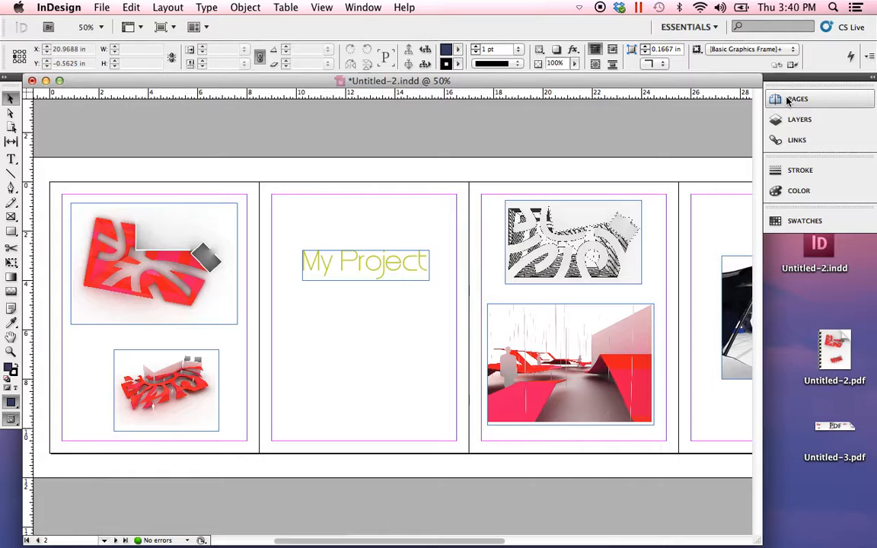
key(super+minus)
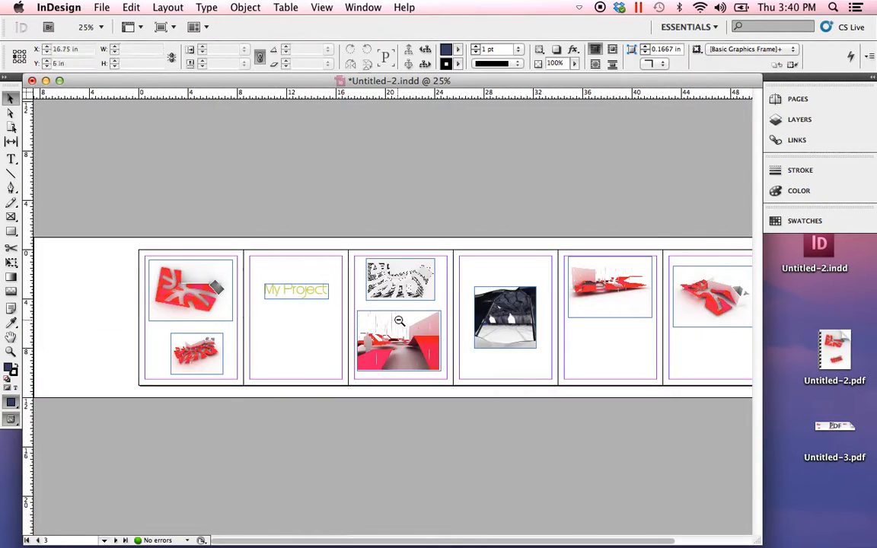
alt+super+click(410, 325)
drag(380, 374, 200, 261)
scroll(412, 352, right, 3)
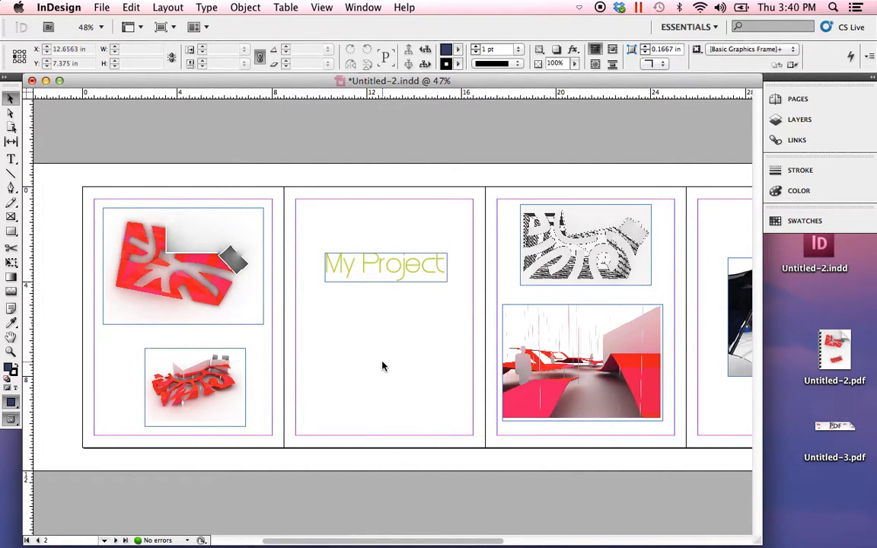
drag(441, 367, 275, 221)
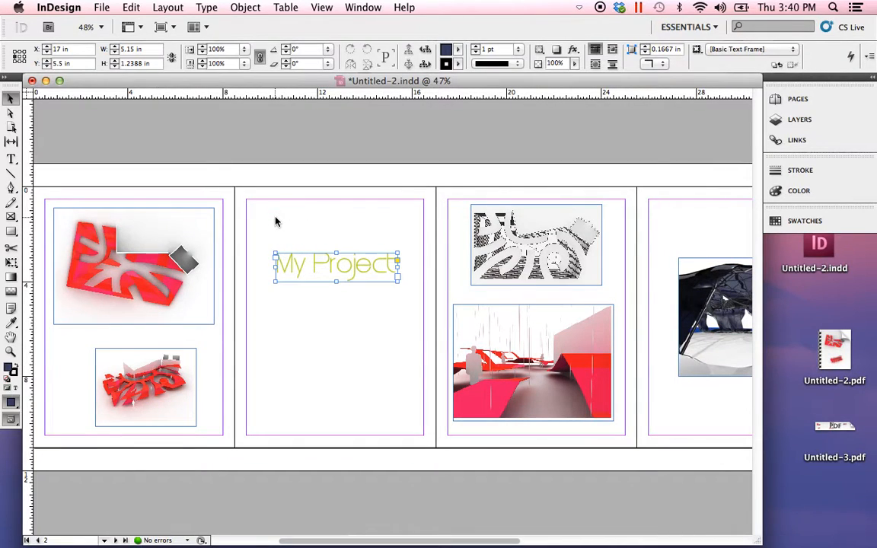
key(Delete)
Step: Delete the black-and-white plan image above the red perspective on the third page
drag(387, 337, 223, 337)
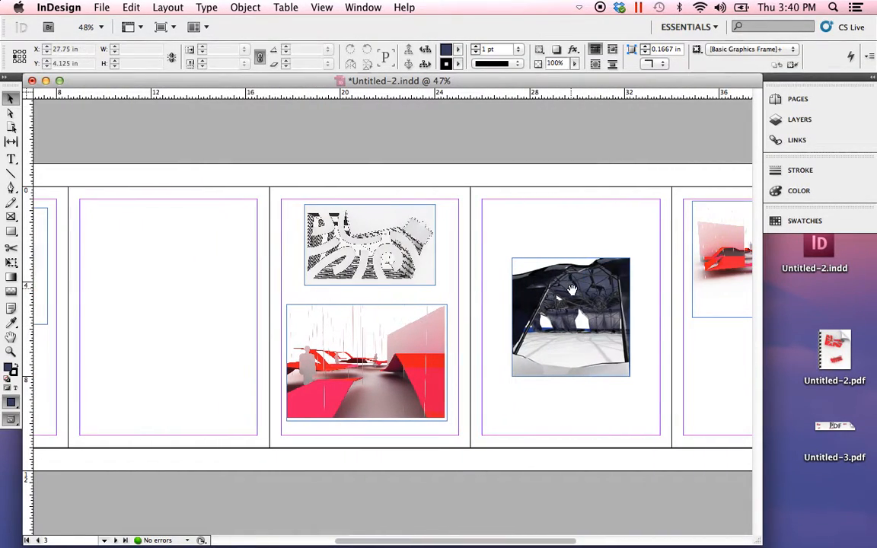
drag(487, 396, 346, 397)
drag(635, 381, 593, 381)
click(216, 246)
key(Delete)
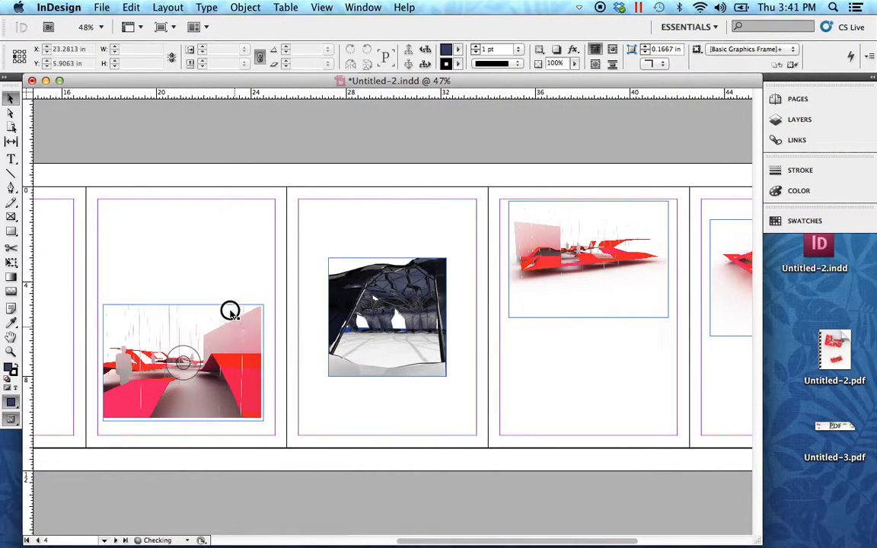
Step: Move the third page's red perspective up and the fifth page's red rendering down so both sit at the same height
drag(231, 310, 228, 250)
drag(558, 305, 555, 348)
click(247, 404)
click(235, 354)
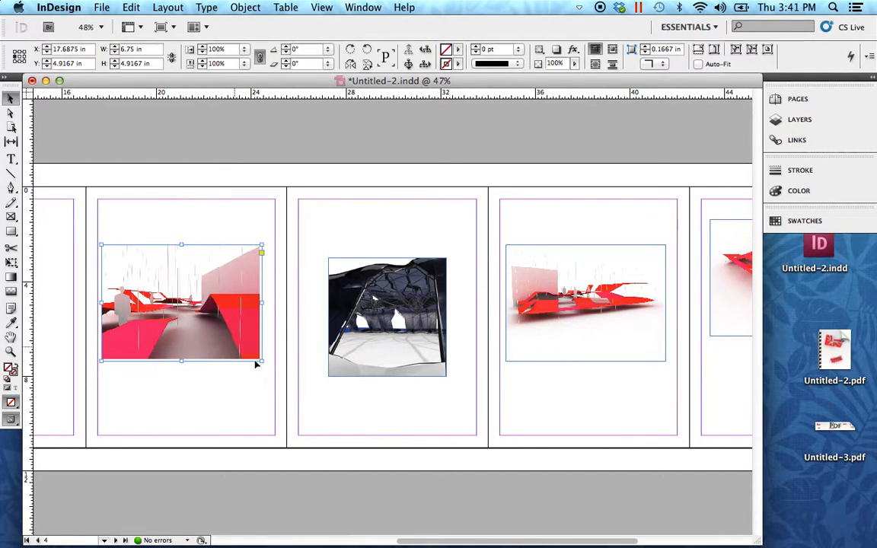
click(358, 366)
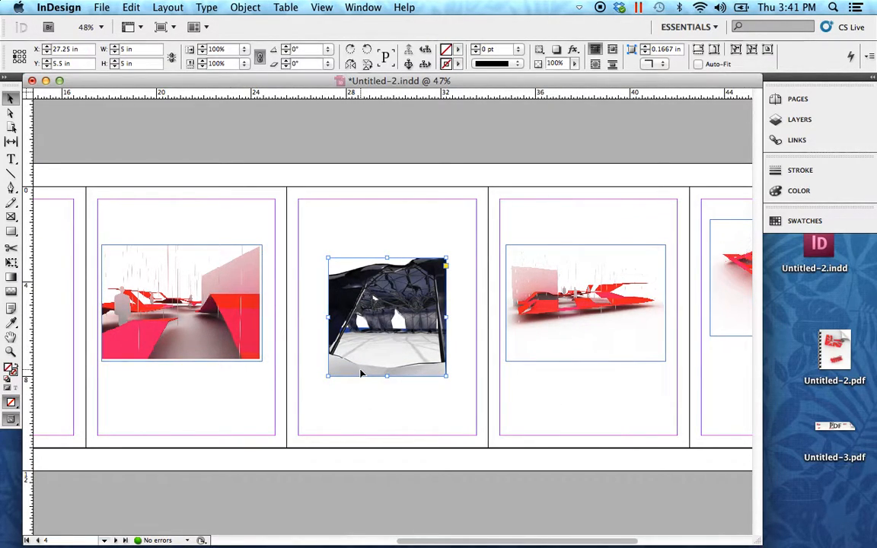
click(533, 339)
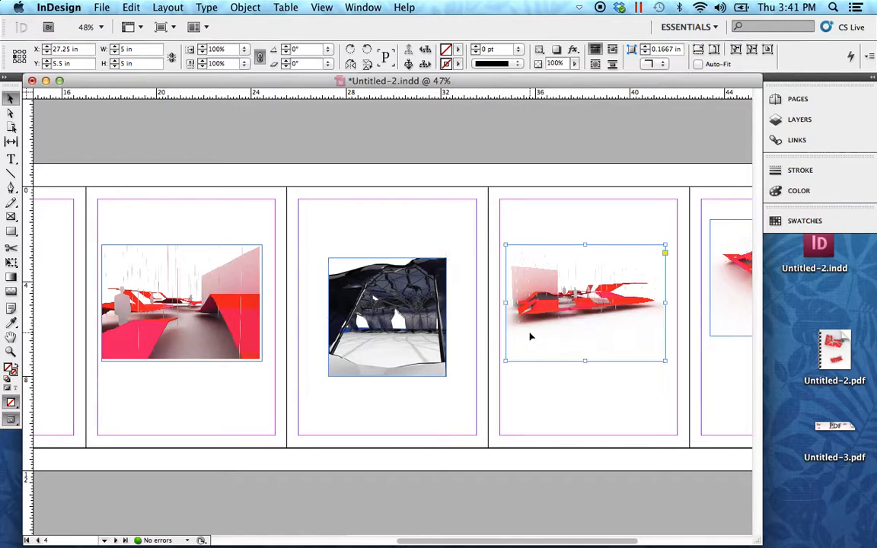
click(579, 411)
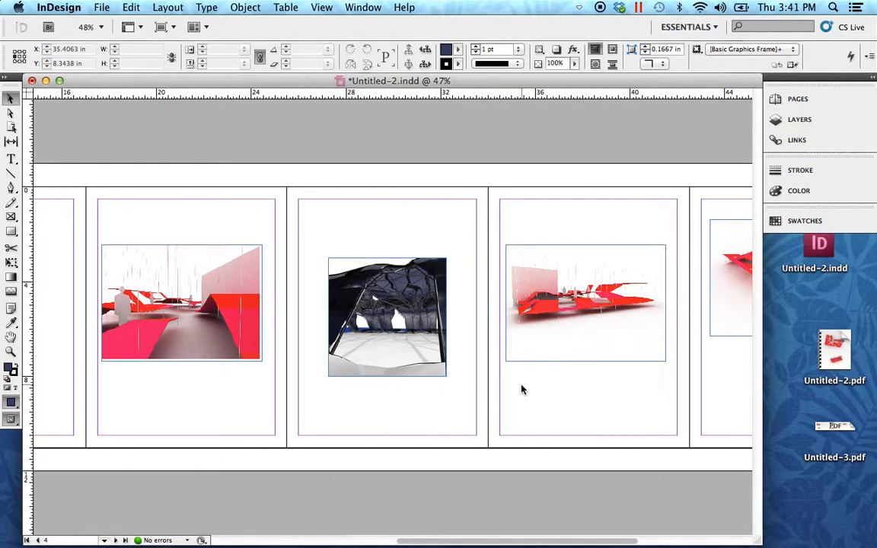
drag(240, 419, 207, 411)
drag(419, 389, 343, 404)
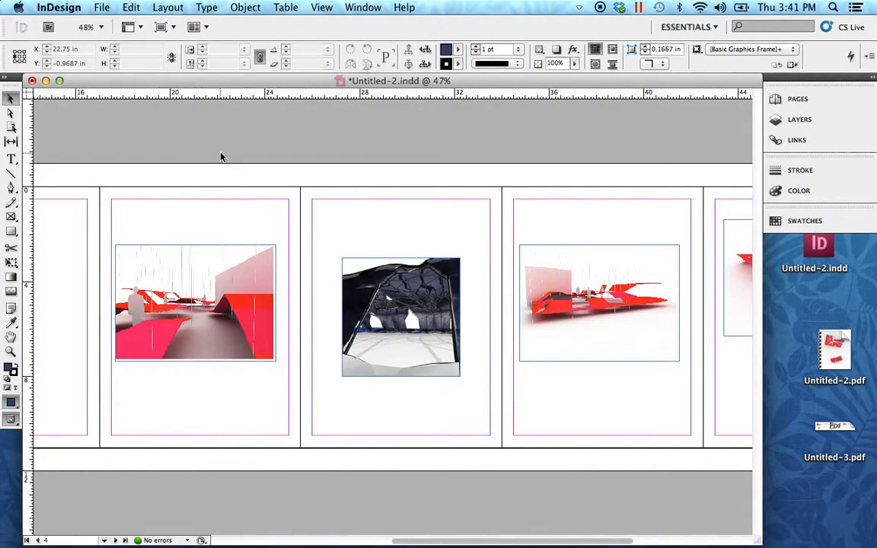
click(102, 9)
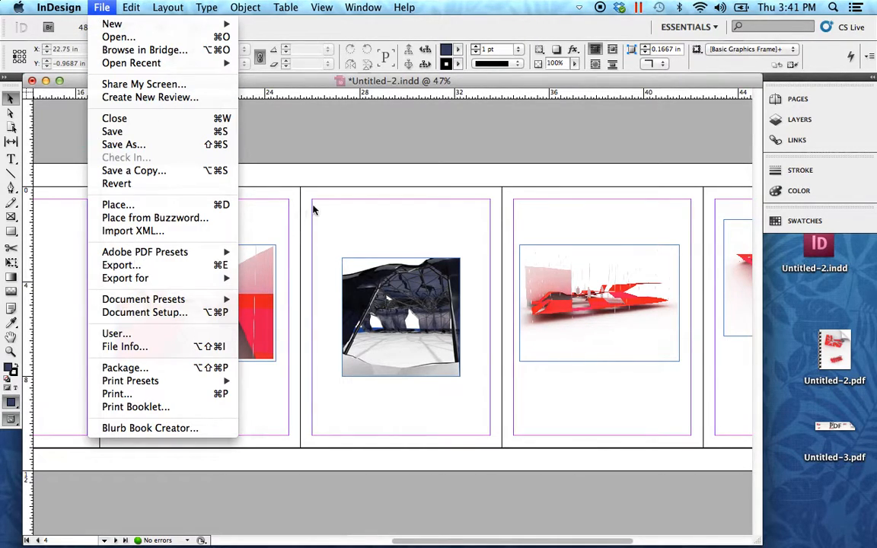
click(150, 314)
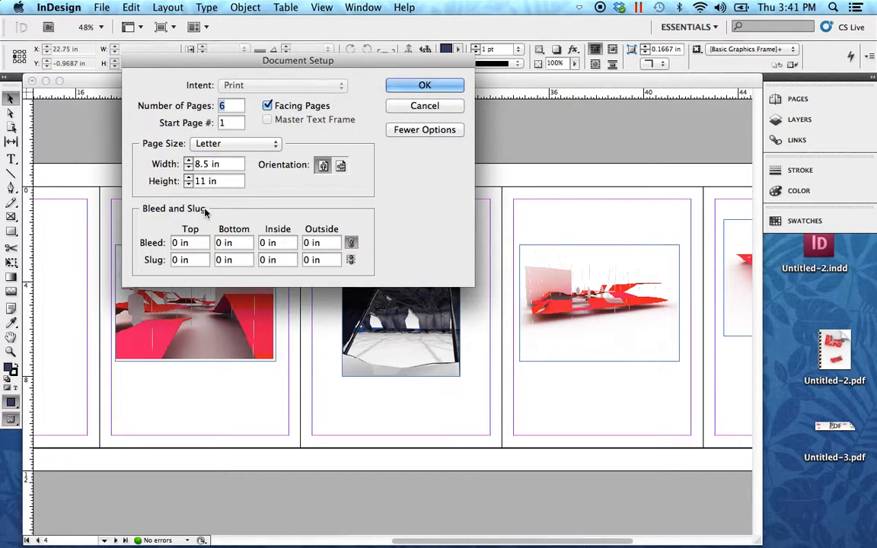
click(409, 105)
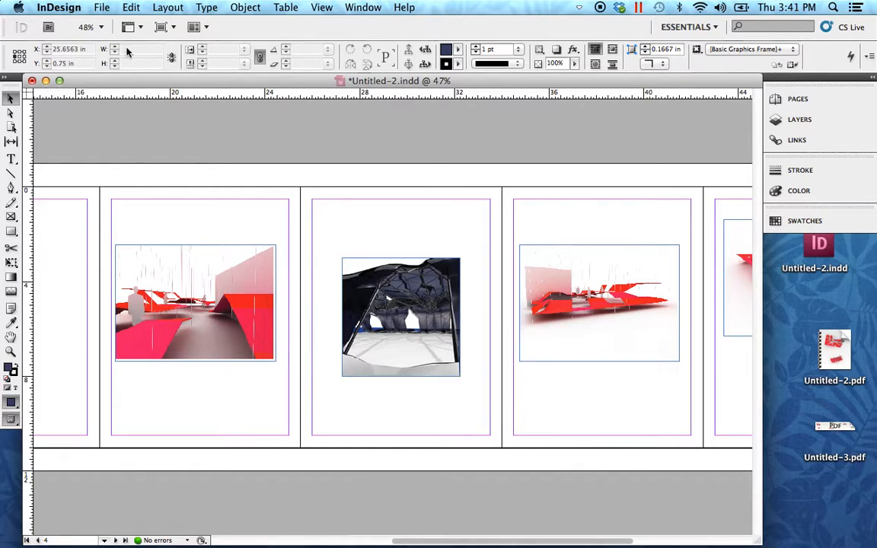
Step: Set the top, bottom, inside and outside margins of the spread's pages to 0.2 in
click(167, 8)
mouse_move(134, 14)
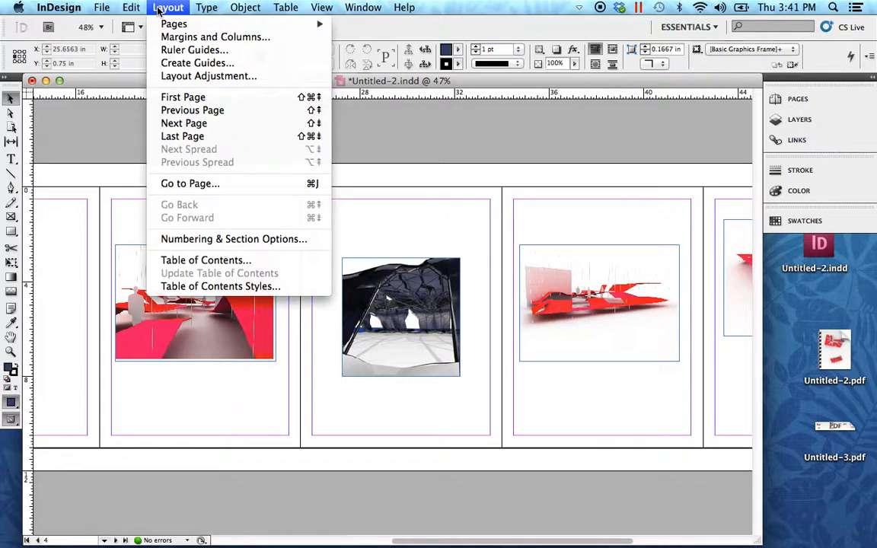
click(190, 40)
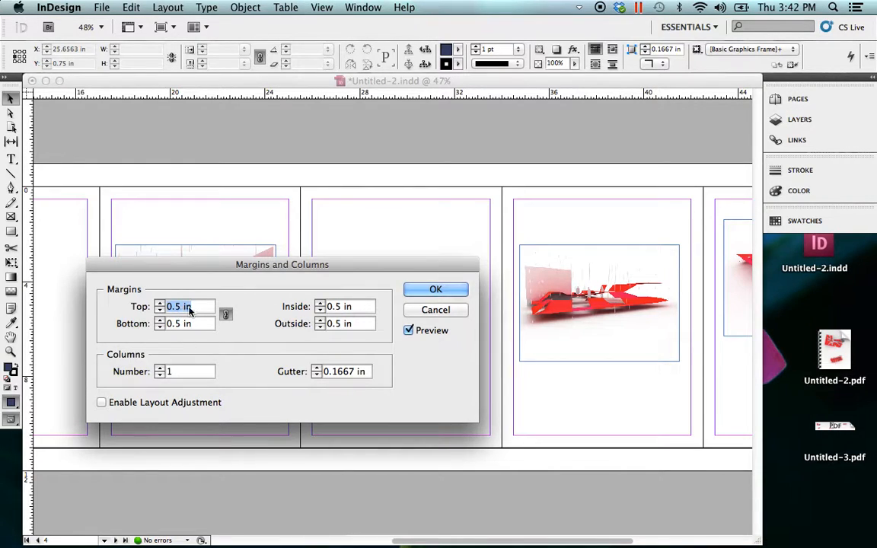
text(.2)
click(194, 324)
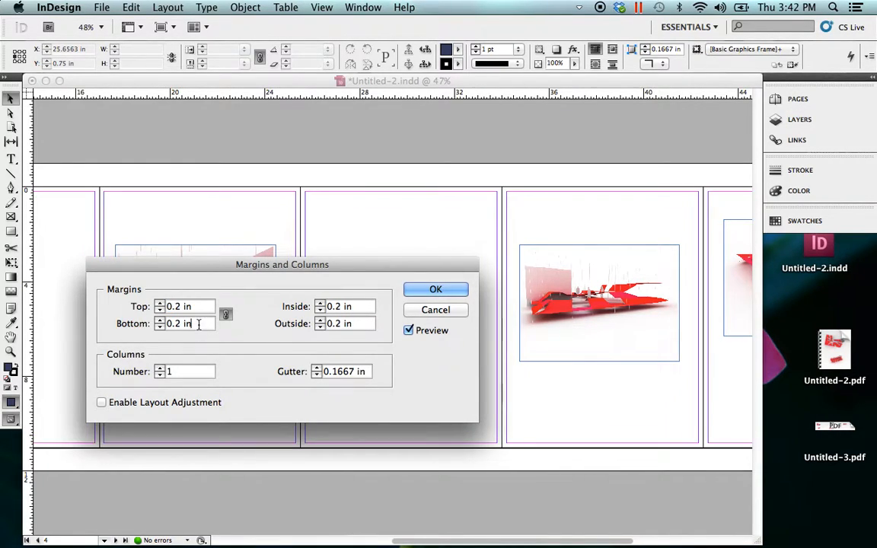
click(431, 290)
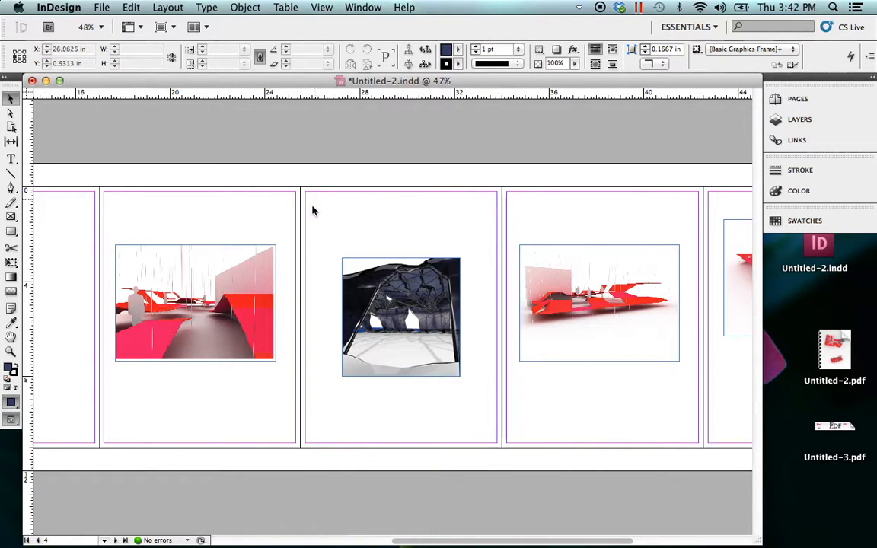
alt+super+click(308, 366)
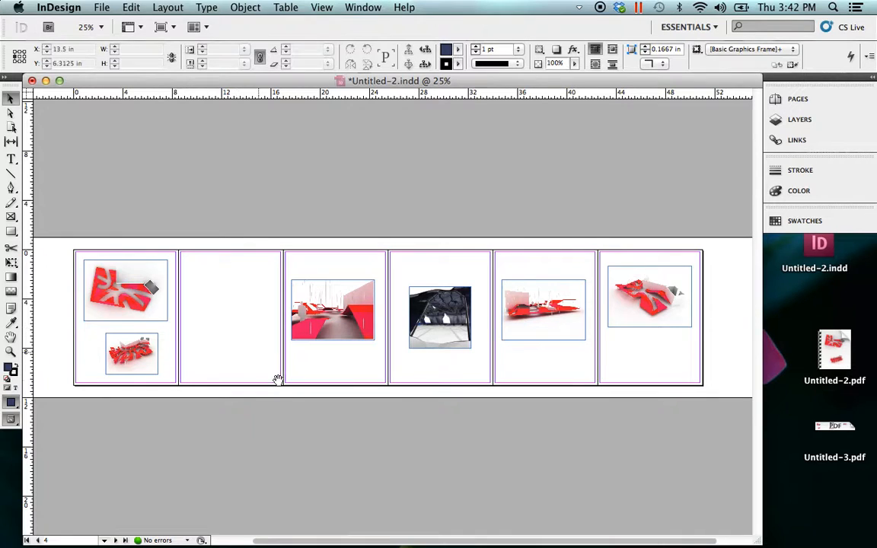
drag(568, 402, 260, 212)
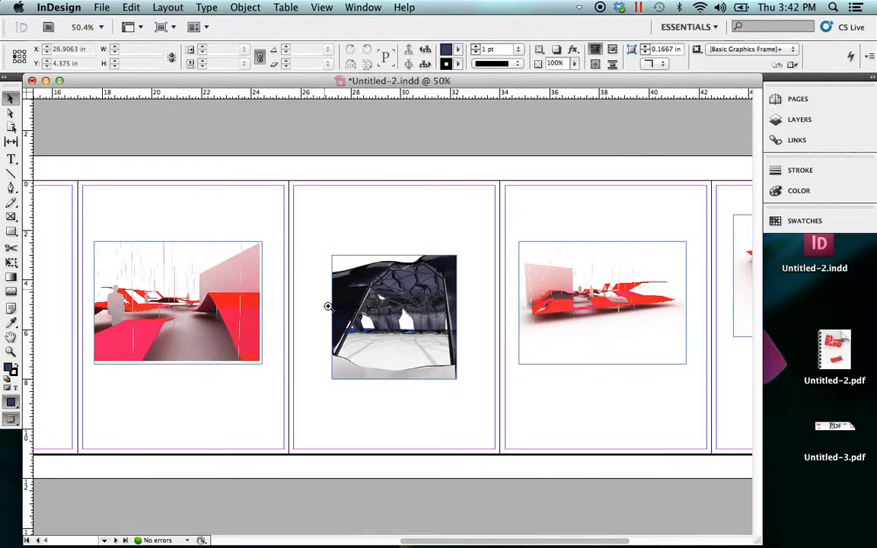